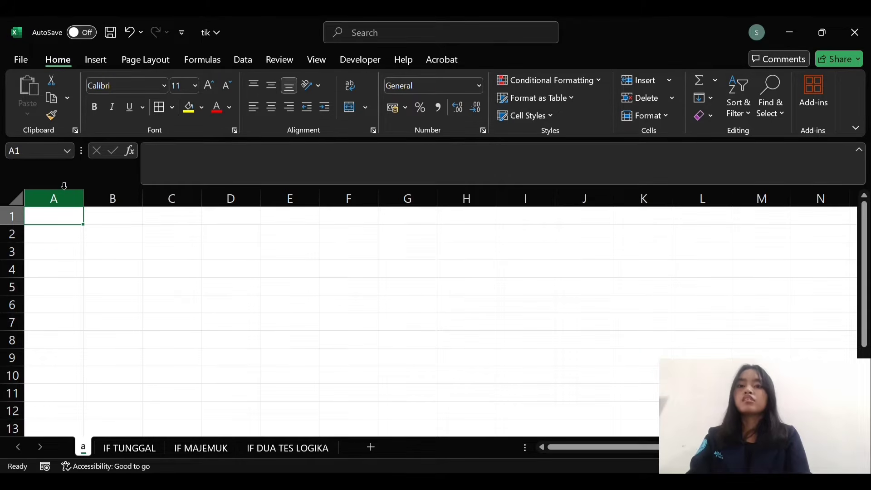
type("=")
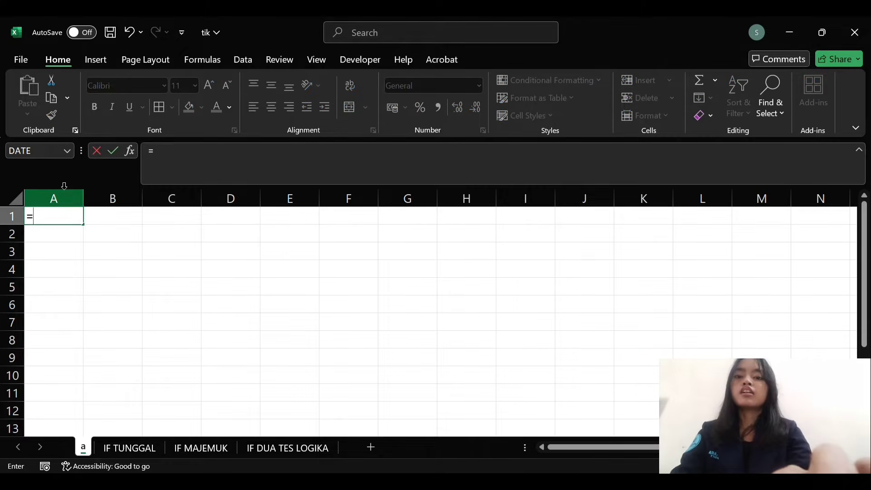
type("if(")
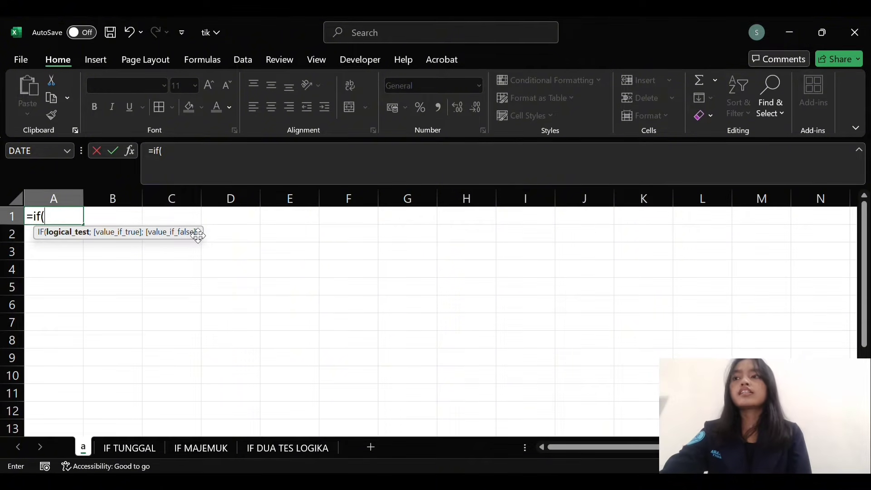
key("Escape")
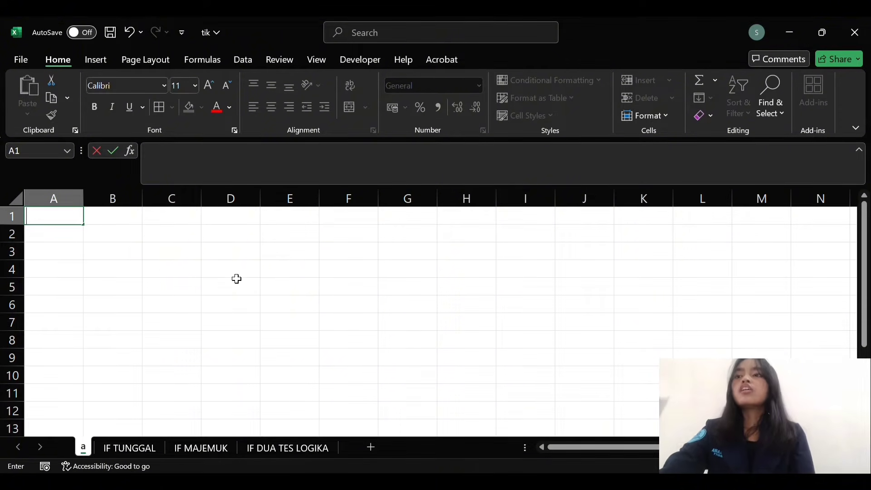
Examine the list of comparison operators and their meanings in rows 14 to 19, going through each symbol in column A
left_click(280, 357)
scroll(281, 359, "down", 2)
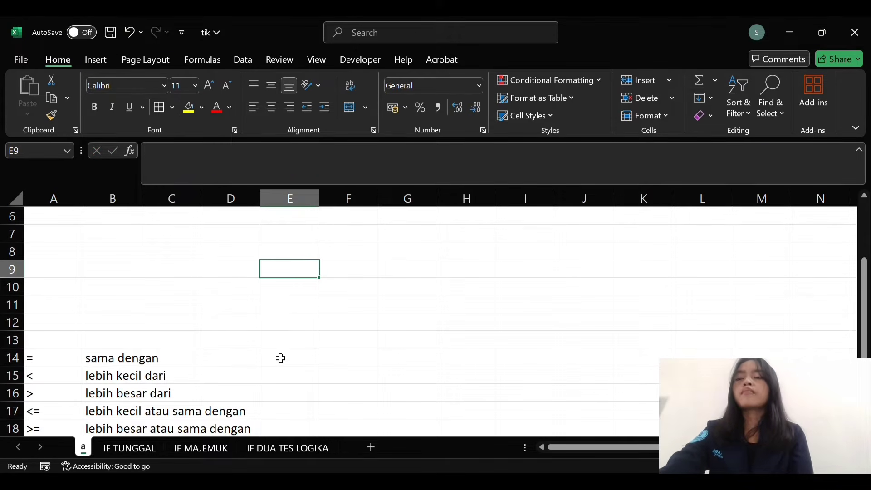
scroll(281, 359, "down", 2)
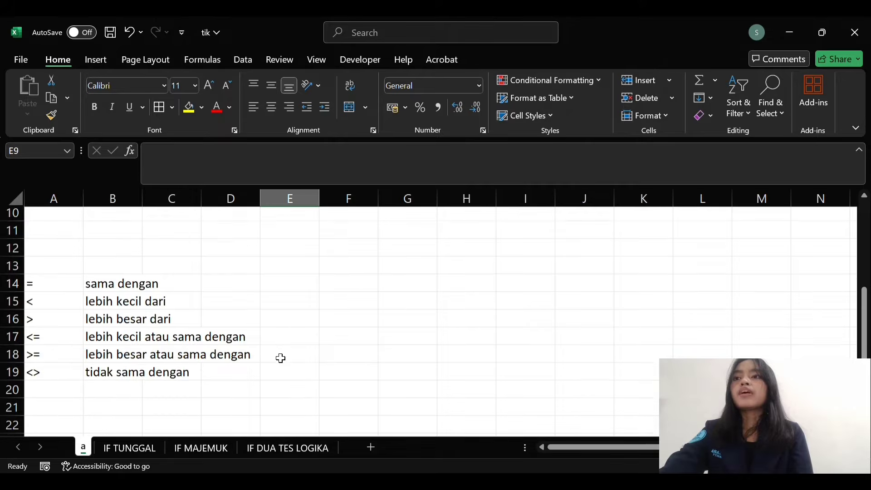
scroll(281, 358, "down", 1)
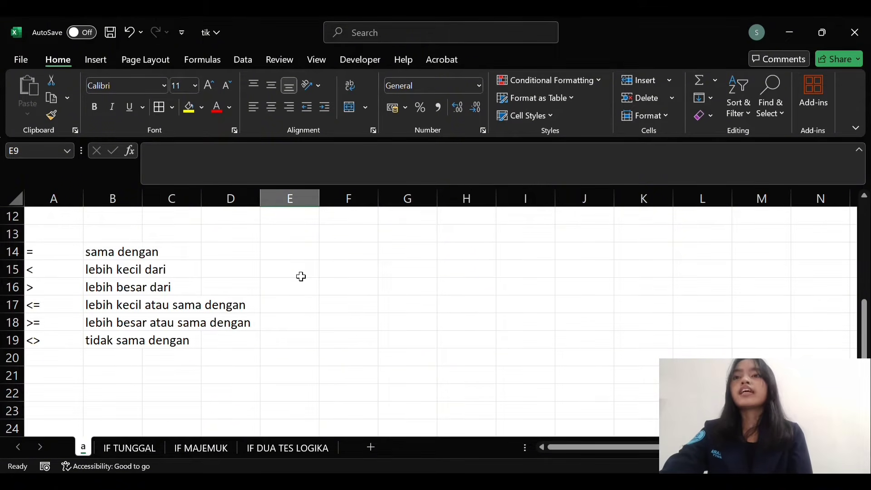
left_click(62, 256)
left_click(78, 274)
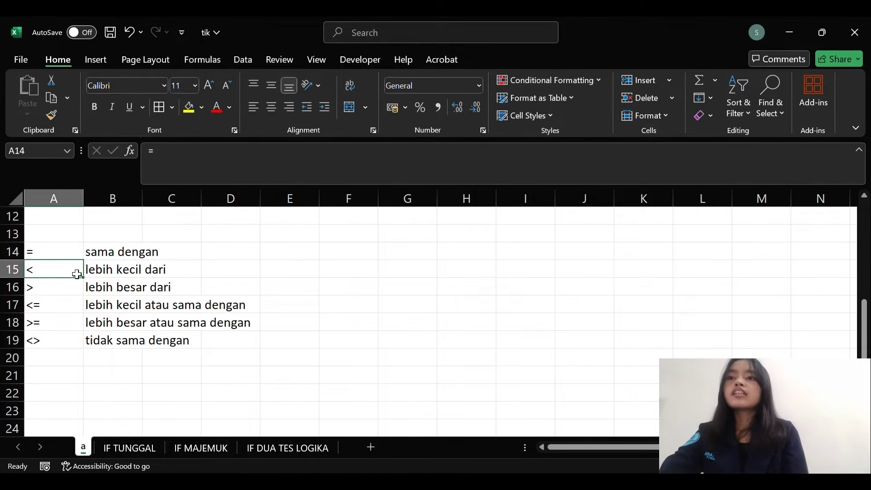
left_click(79, 291)
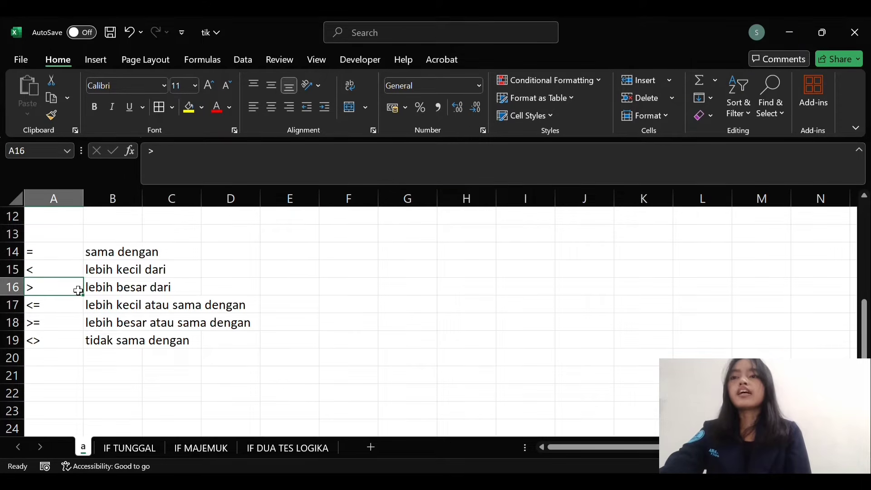
left_click(75, 304)
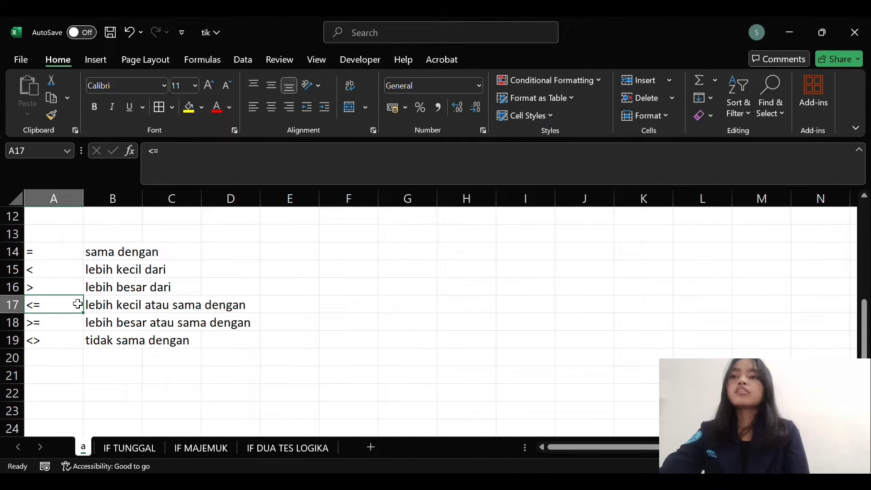
left_click(72, 321)
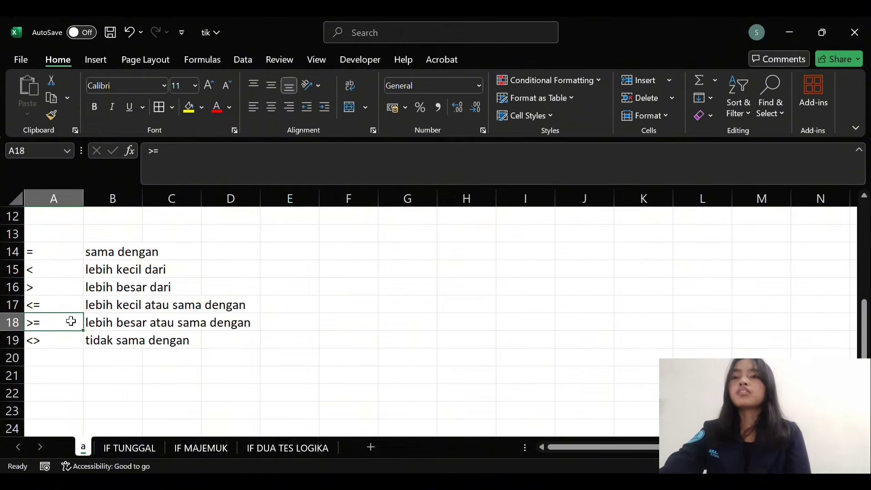
left_click(68, 344)
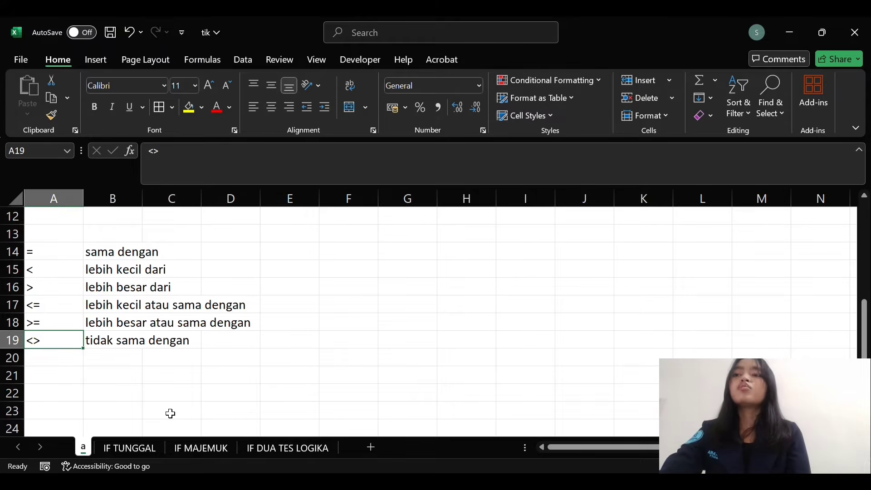
On the IF TUNGGAL sheet, begin an IF formula in D5 with the logical test C5>=160
left_click(122, 449)
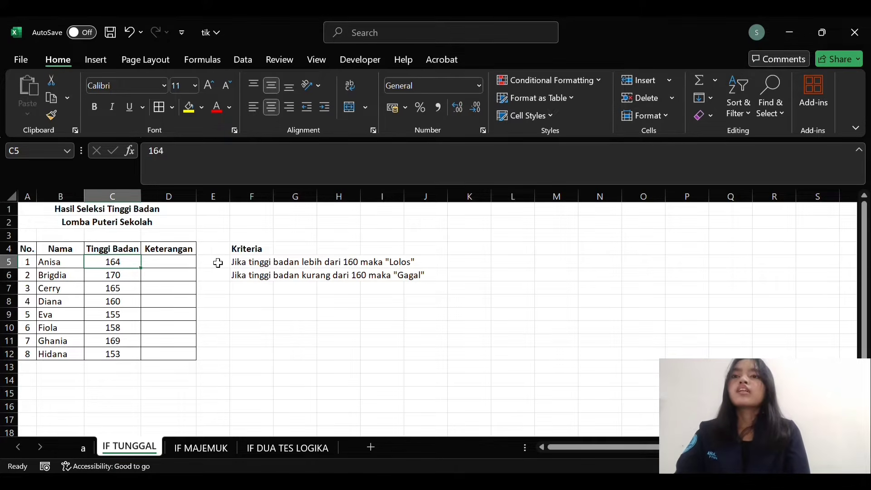
left_click(181, 262)
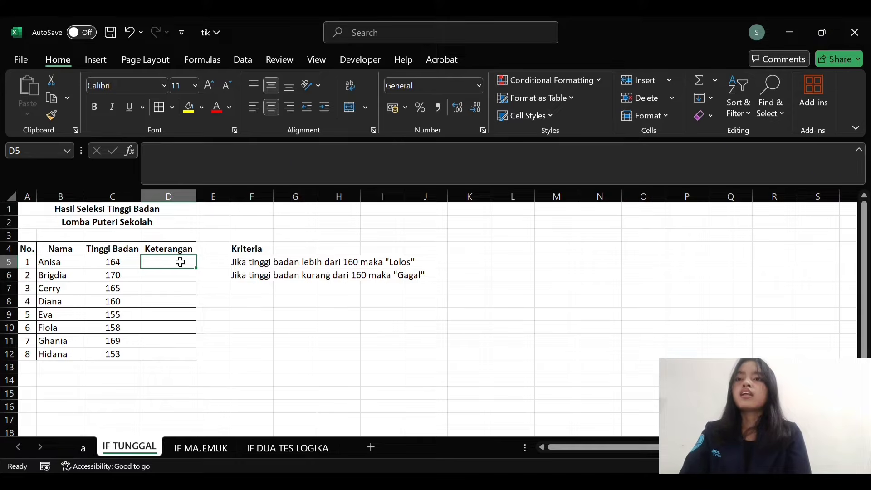
type("=")
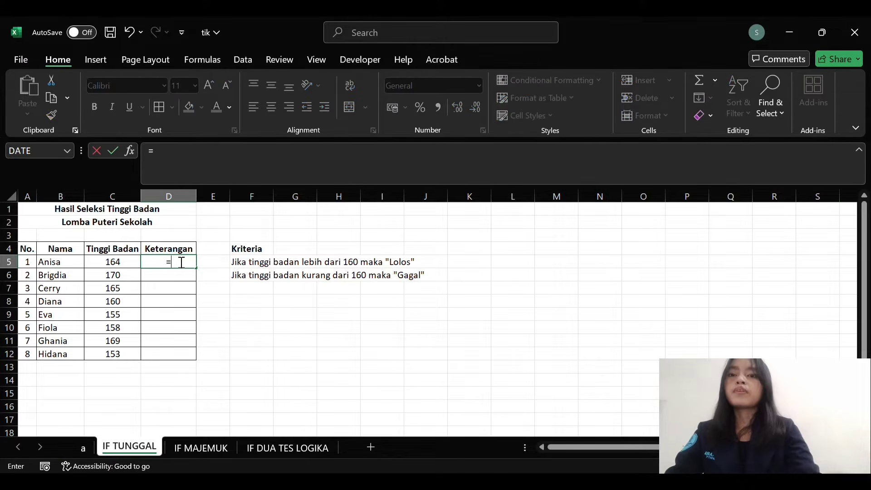
type("if")
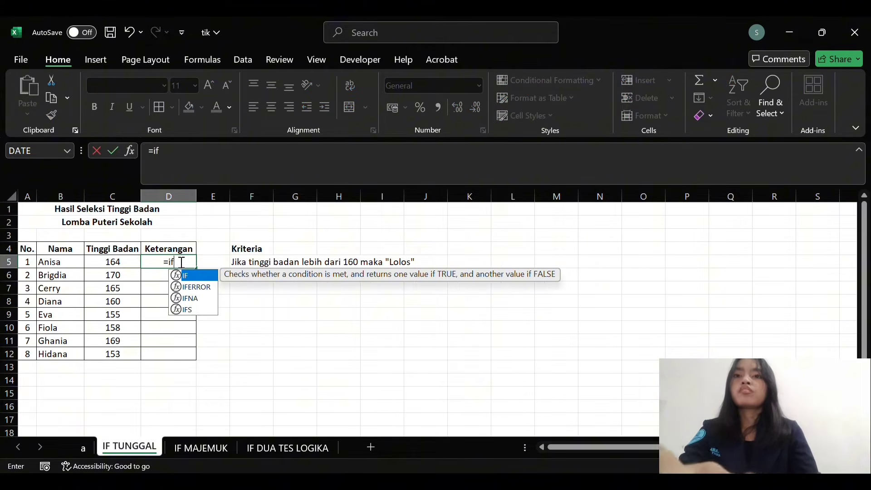
type("(")
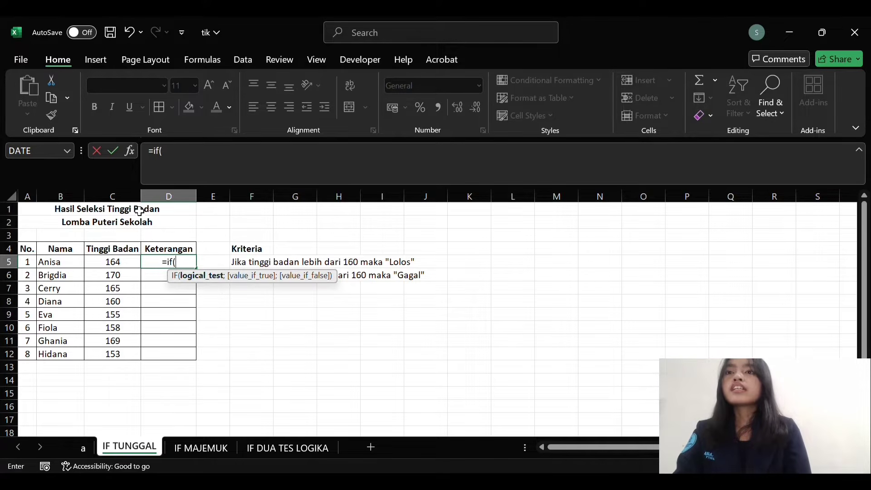
left_click(128, 264)
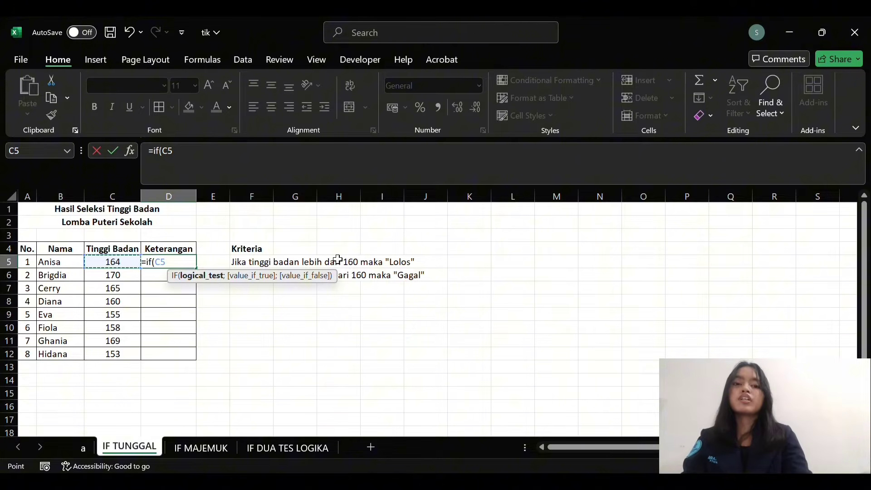
type(">")
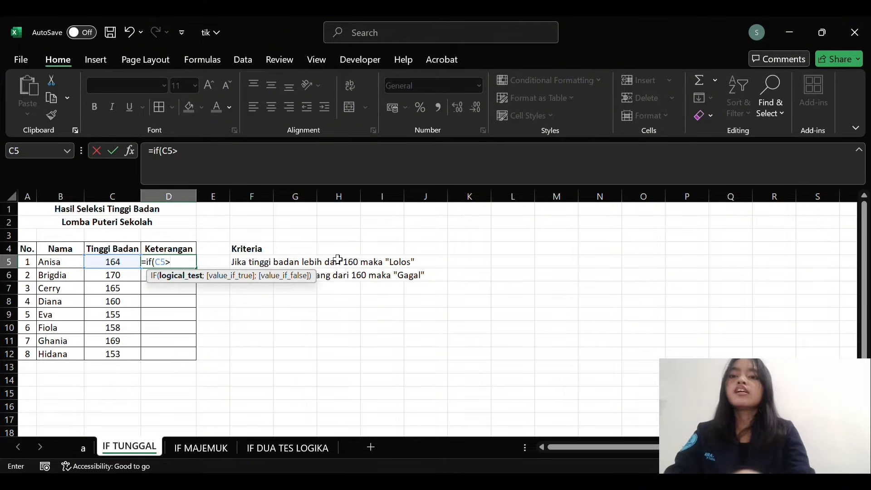
type("=160")
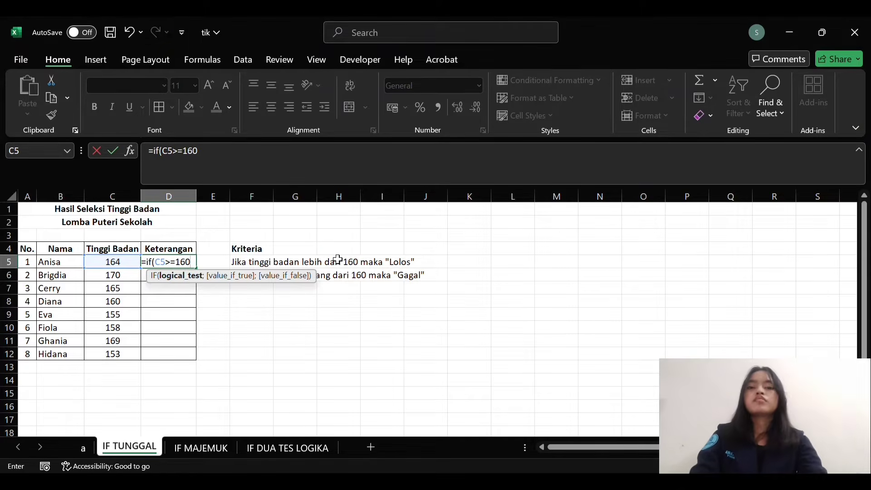
Complete the IF formula in D5 so it returns "Lolos" when true and "Gagal" when false
type(";")
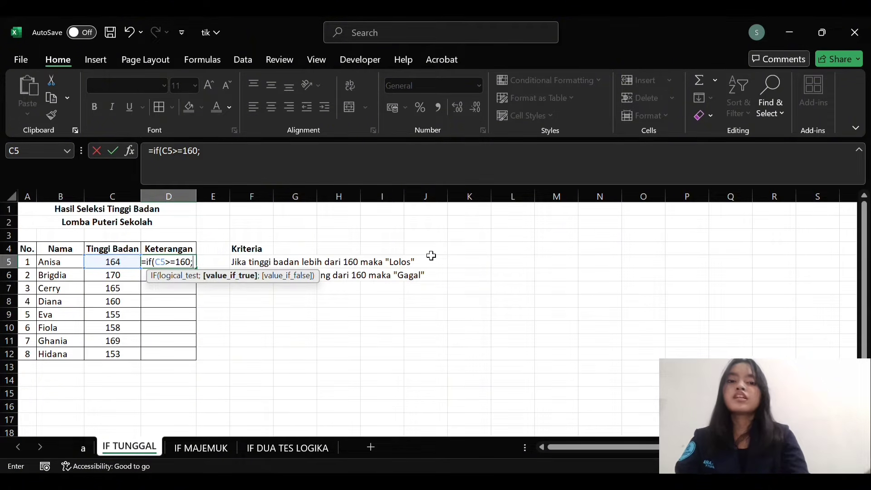
type("\"Lolos")
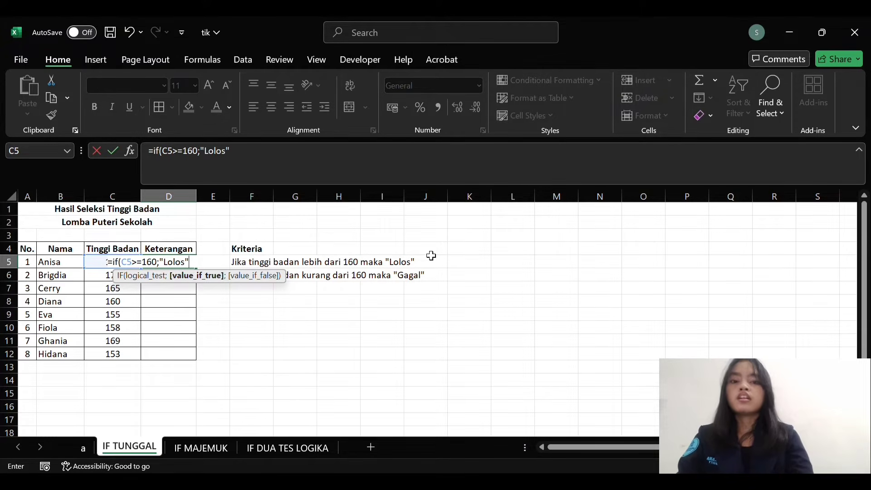
type("\";")
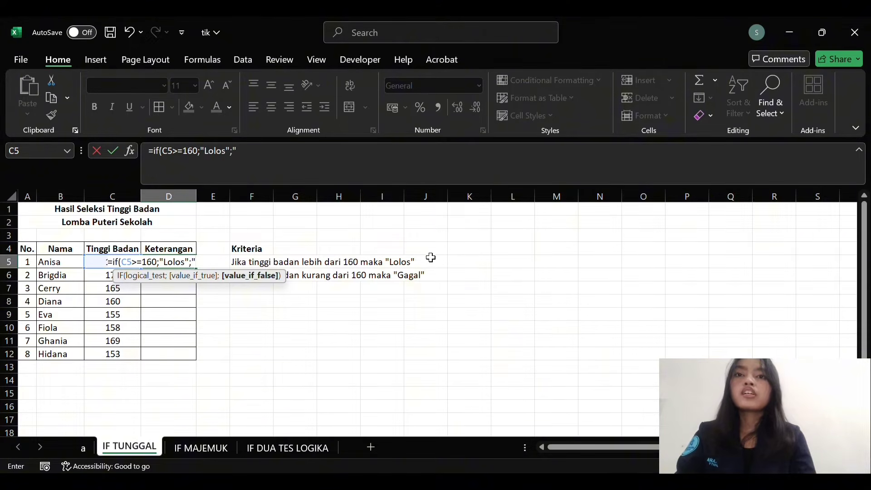
type("\"Gaga")
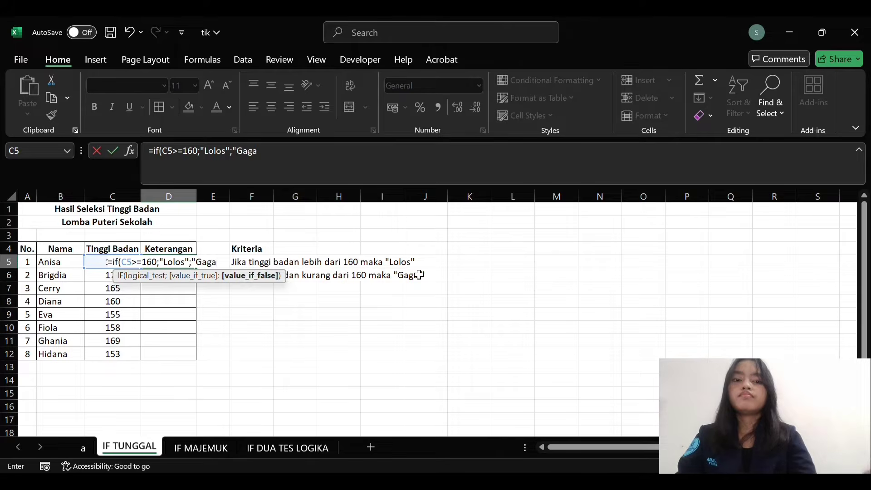
type("l\"")
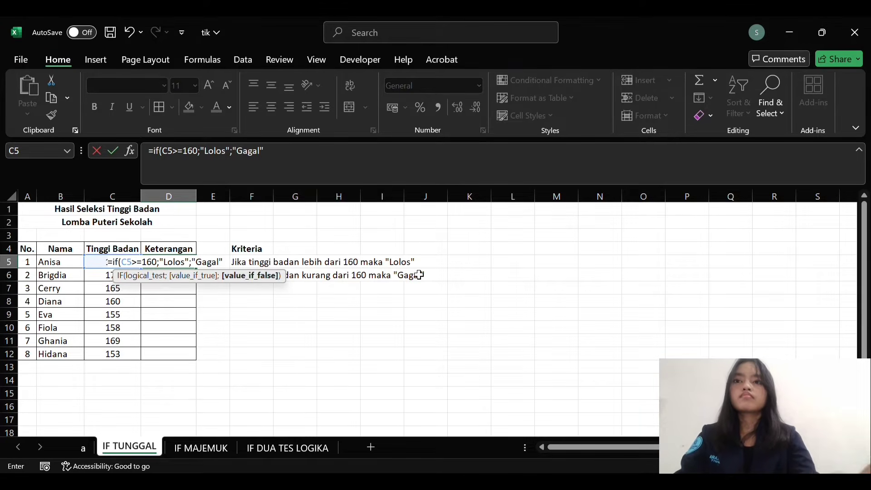
type(")")
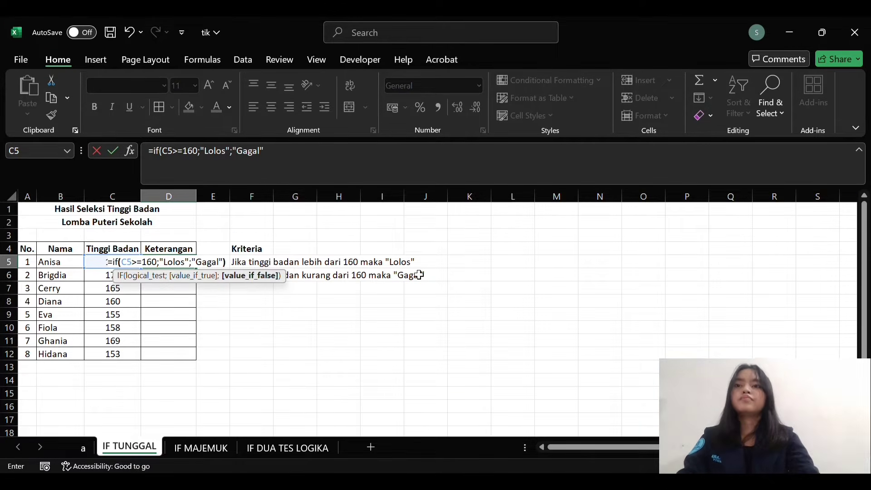
key("Return")
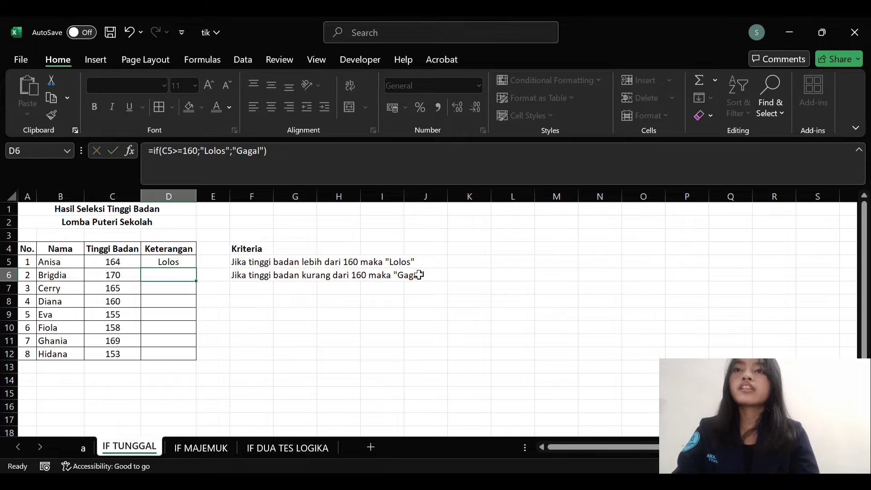
Fill the D5 formula down the Keterangan column to D12 and check the copied formula
key("Up")
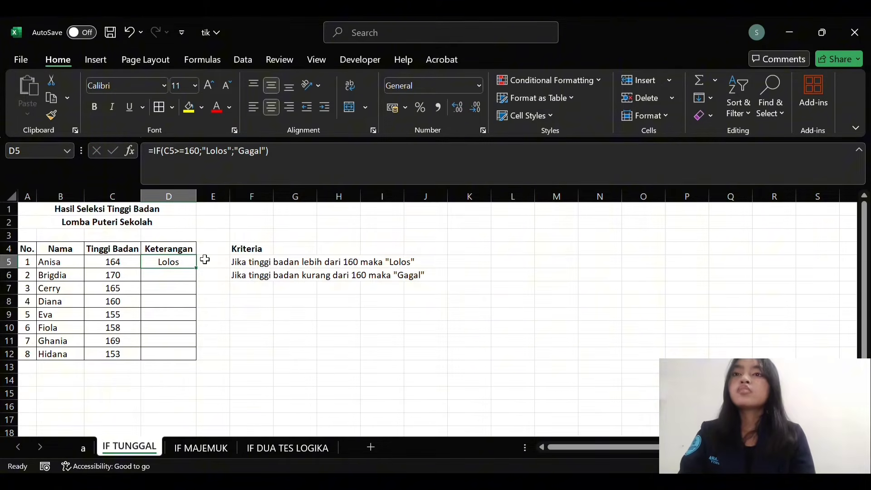
left_click_drag(197, 270, 198, 359)
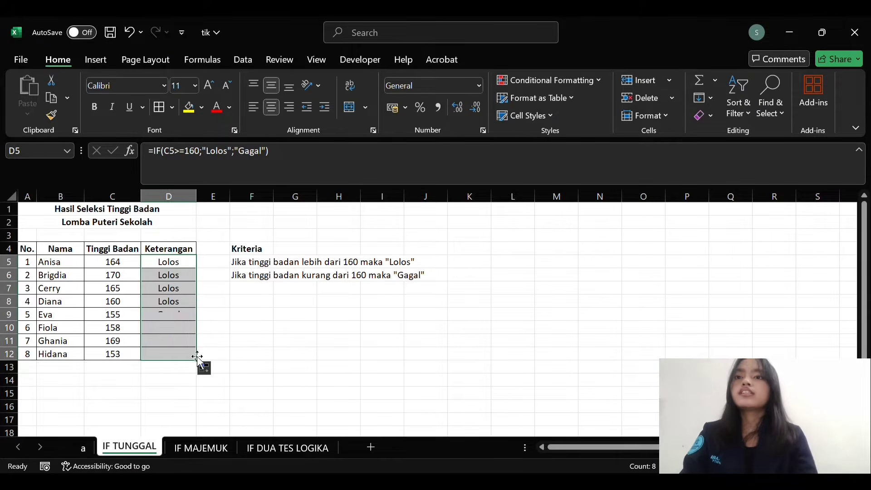
key("Left")
key("Right")
key("Down")
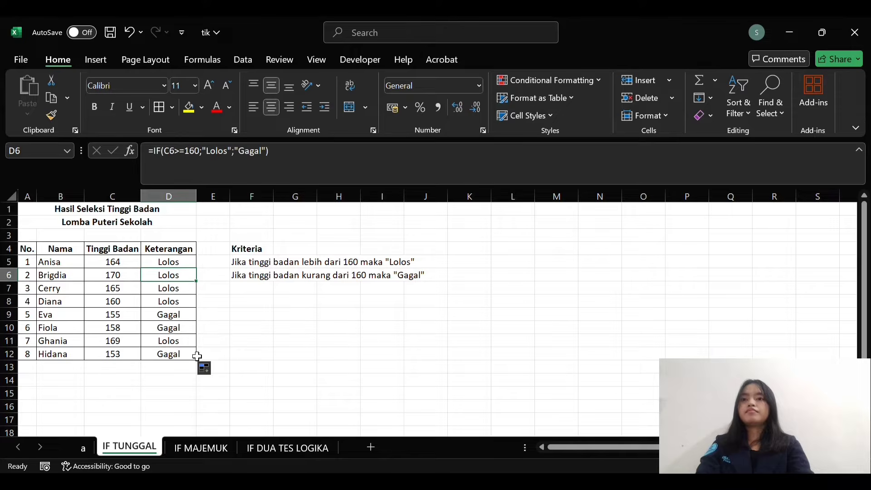
key("Up")
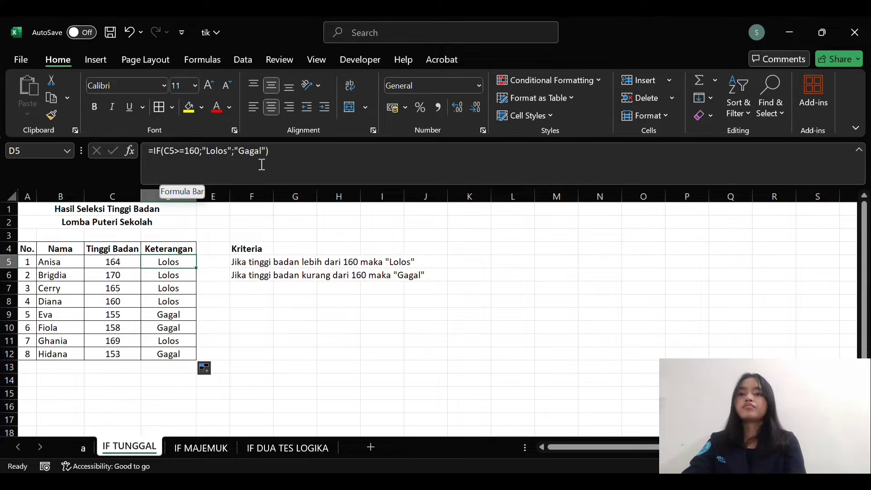
On the IF MAJEMUK sheet, begin an IF formula in D4 with the logical test C4<=69
left_click(212, 449)
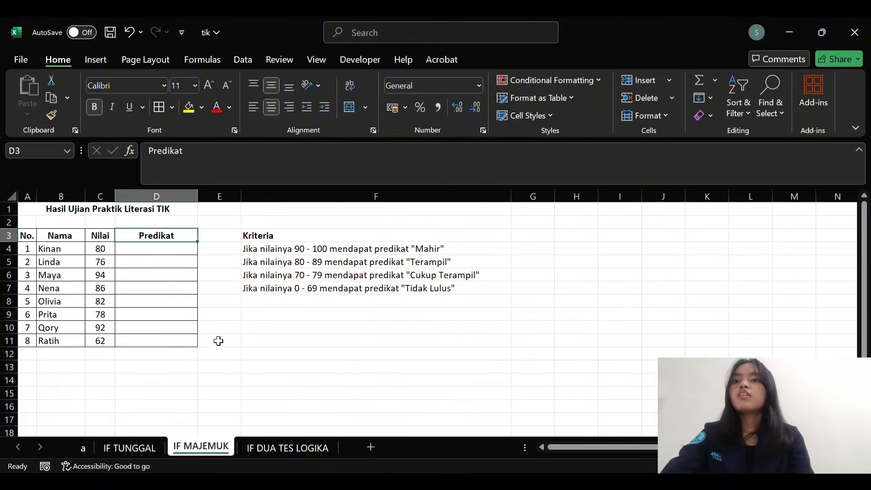
left_click(172, 249)
left_click(214, 262)
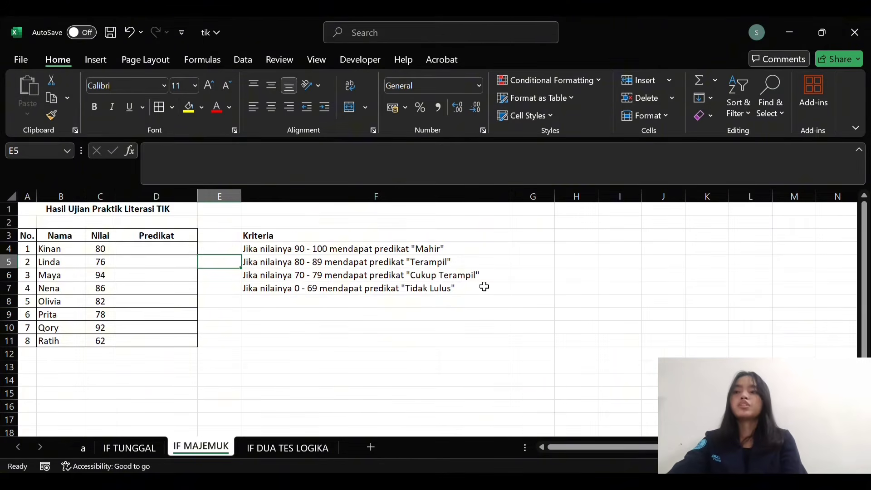
key("Down")
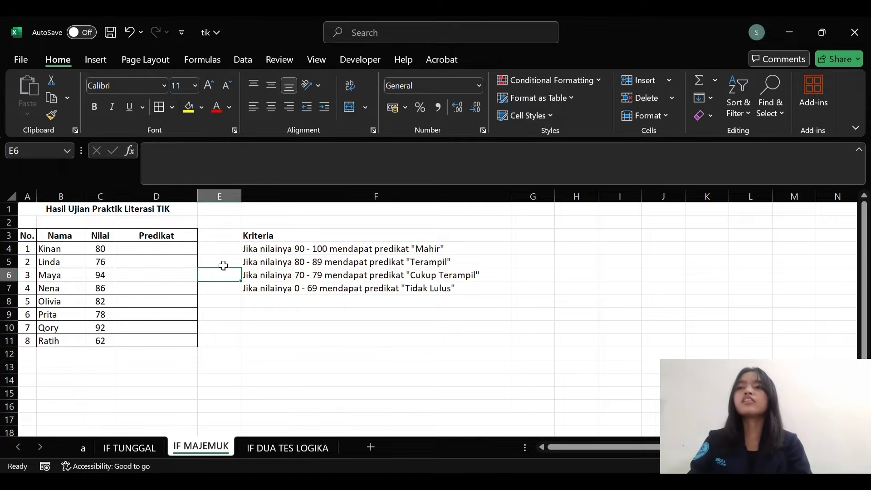
left_click(182, 249)
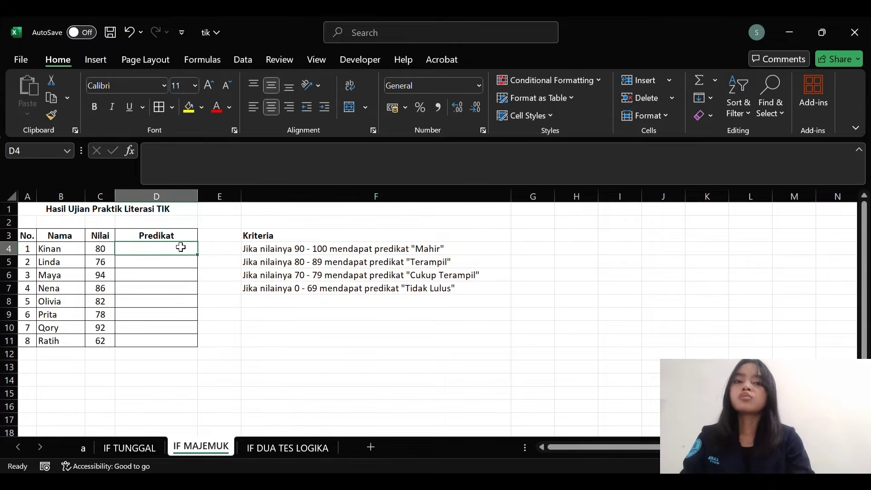
type("=")
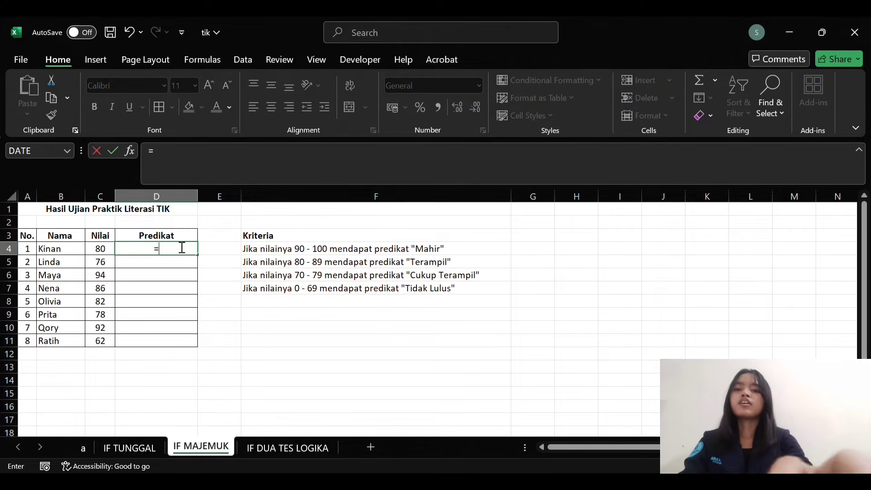
type("if(")
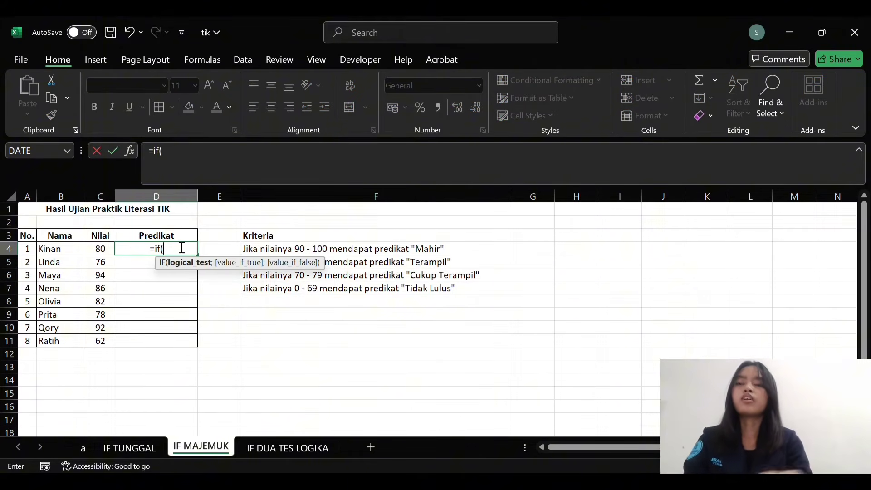
left_click(92, 248)
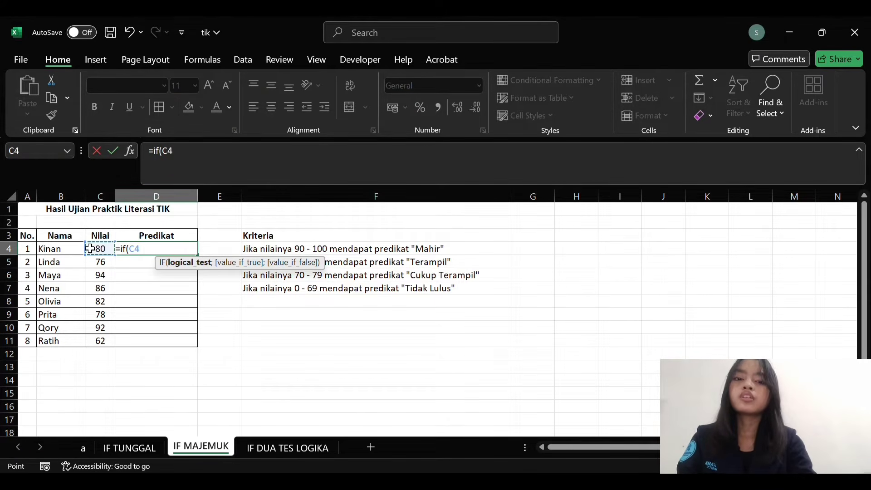
type("<")
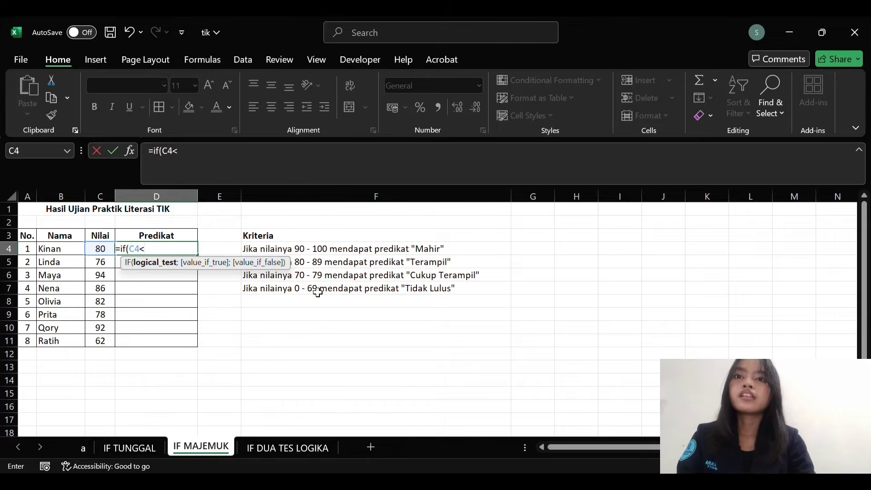
type("=")
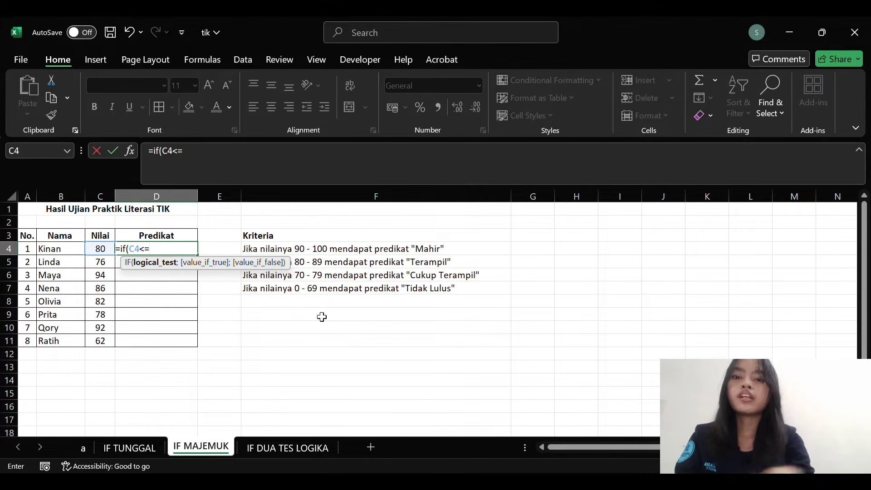
type("69")
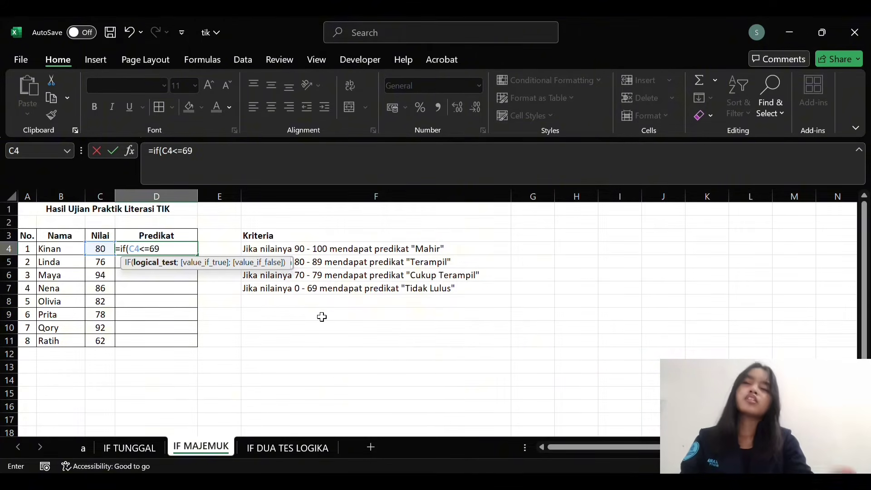
Set "Tidak Lulus" as the value when true for the C4<=69 test in D4
type(";\"")
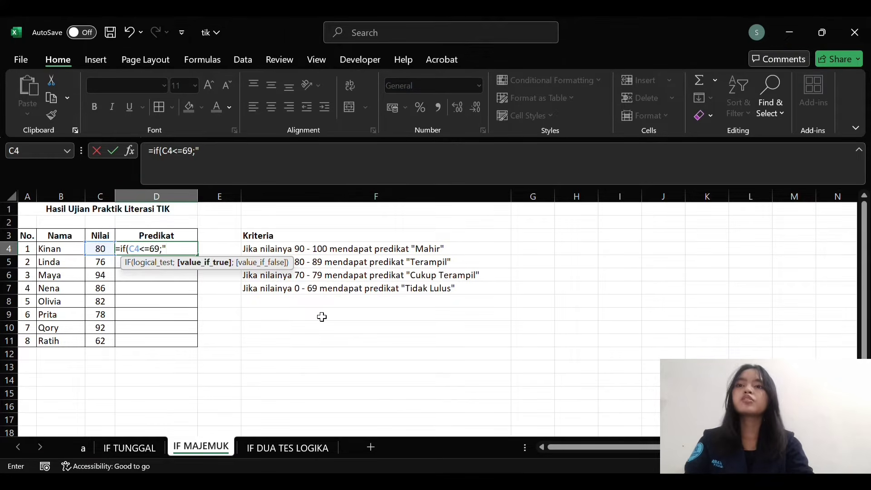
type("Tidak Lulus")
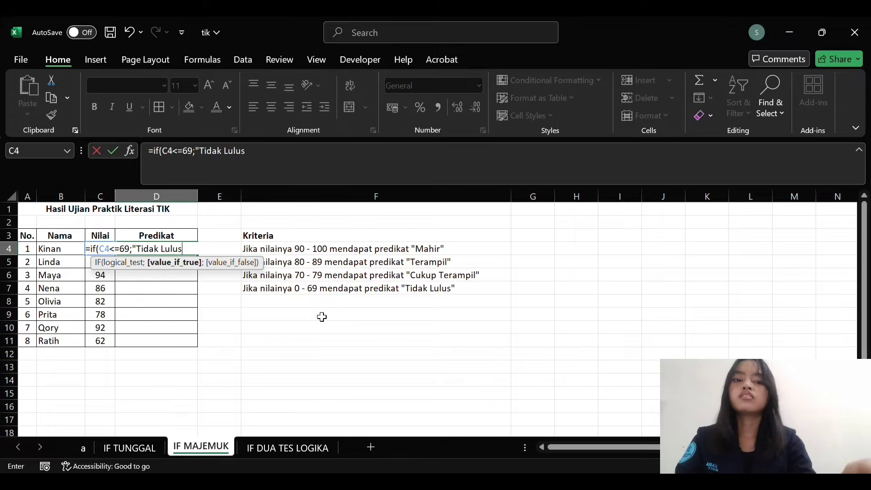
type("\";")
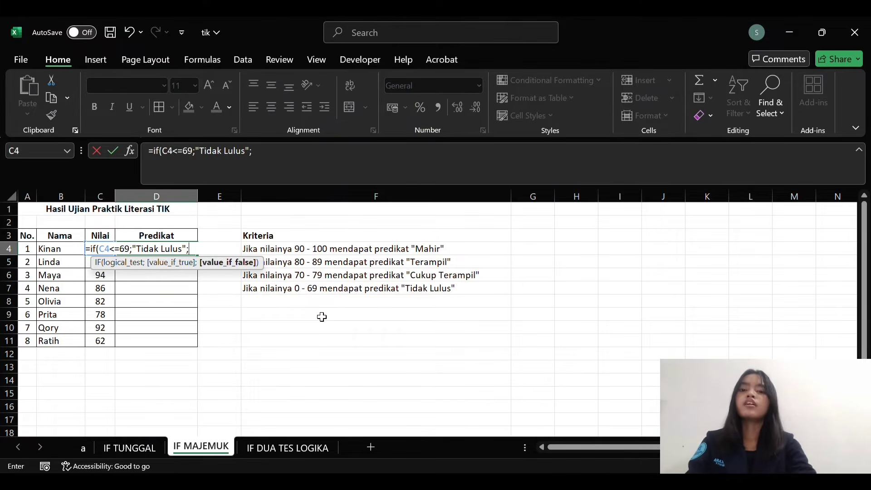
Nest a second IF in the D4 formula that tests C4<=79 and returns "Cukup Terampil" when true
type("If")
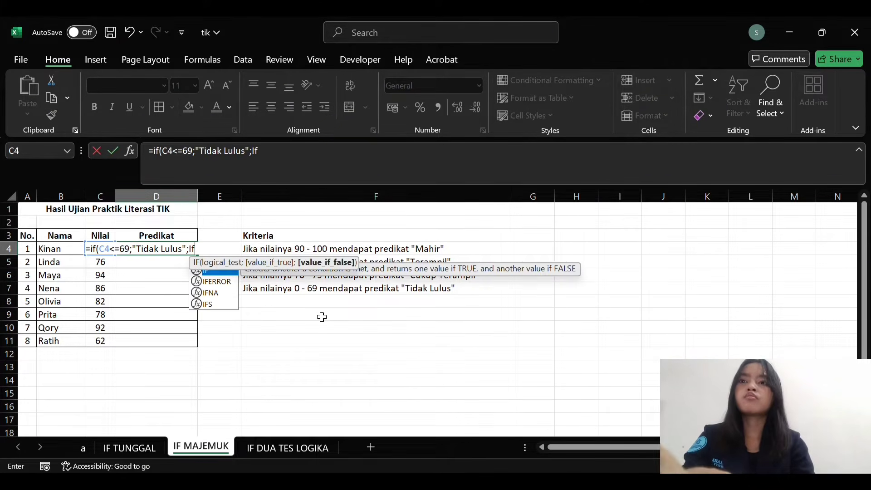
type("(")
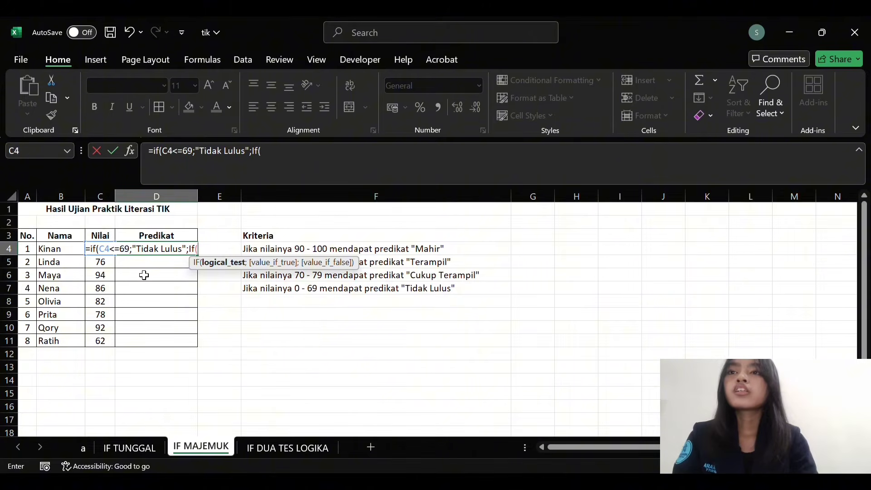
left_click(96, 235)
key("Down")
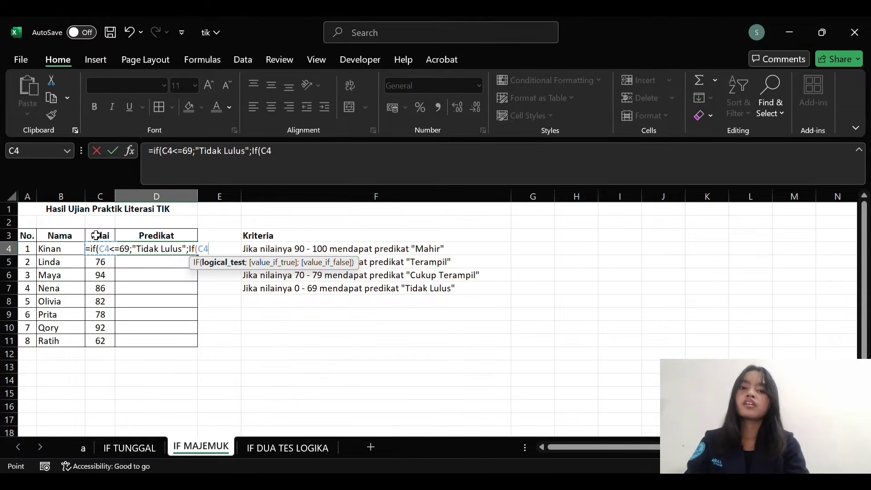
type("<")
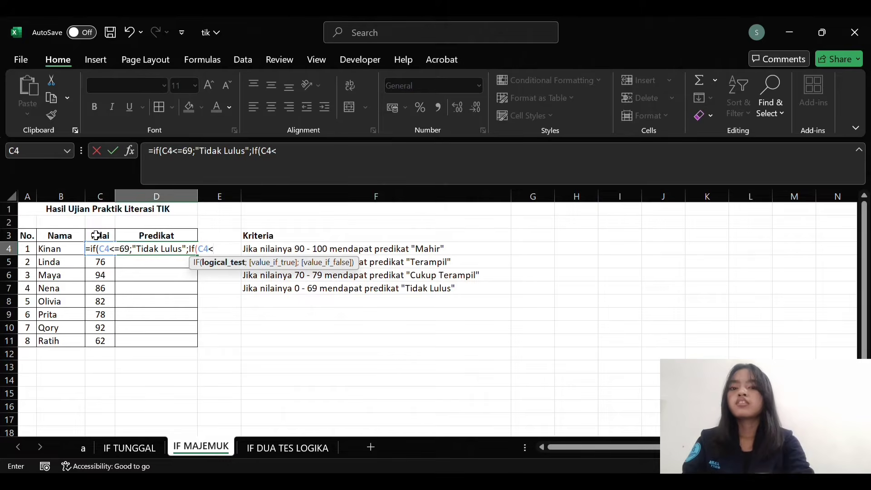
type("=7")
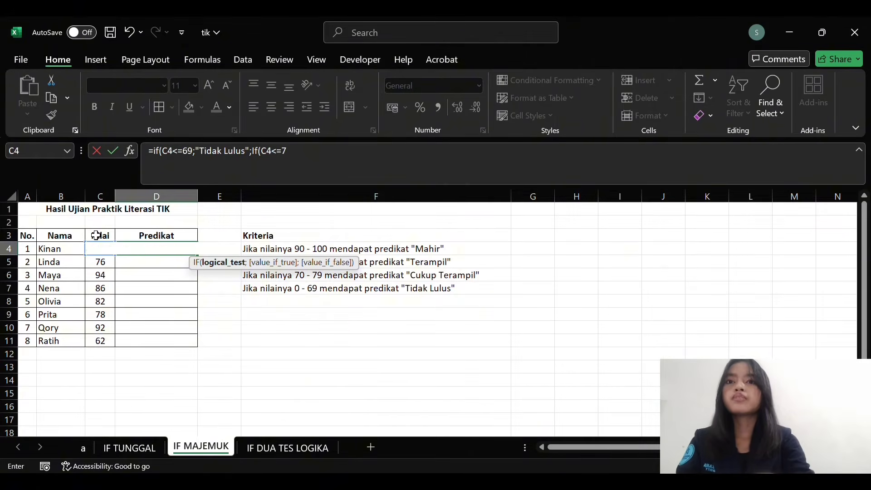
type("9;\"")
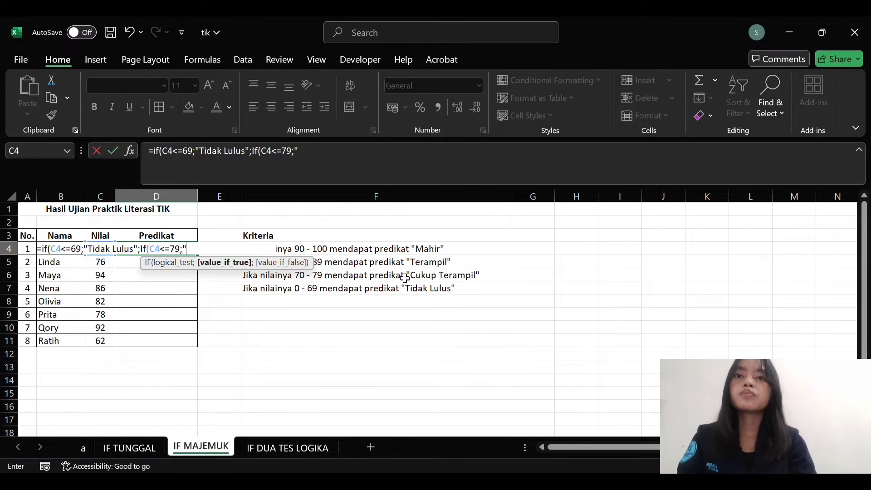
type("Cuk")
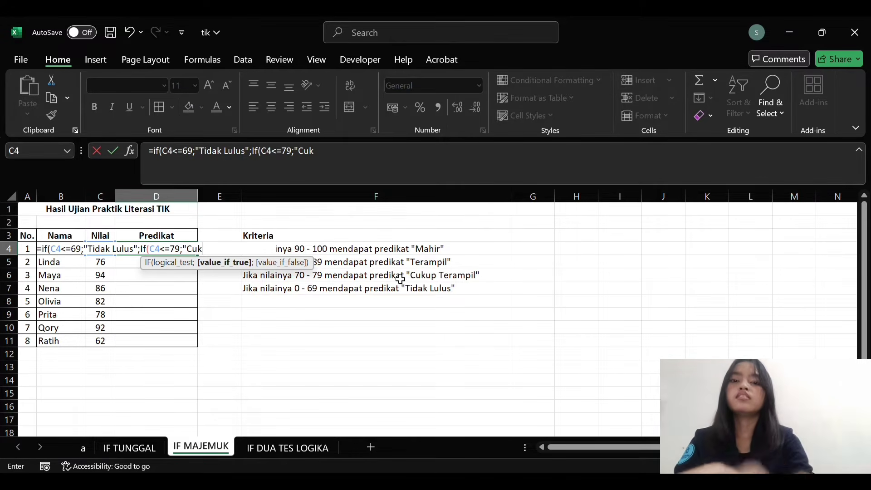
type("up Terampil")
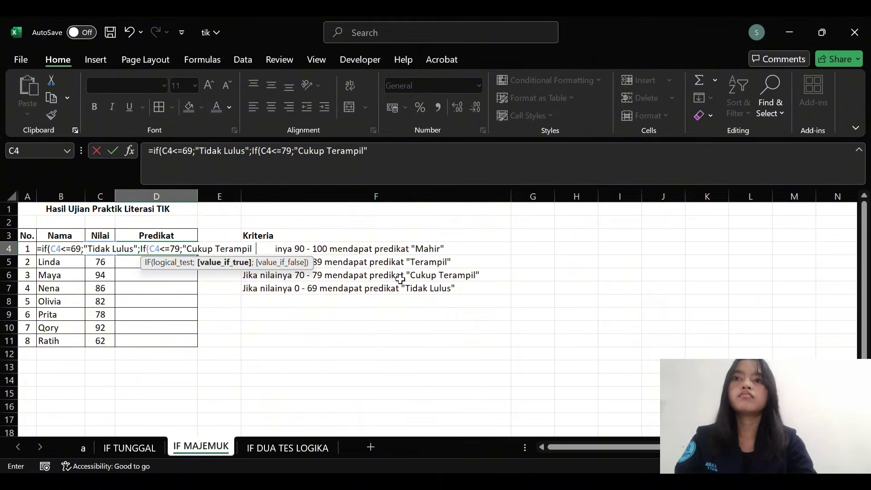
type("\"")
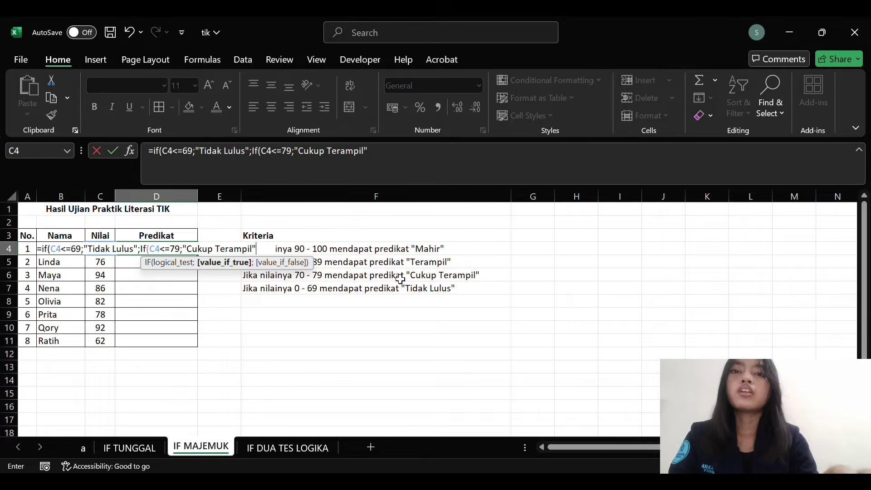
type(";")
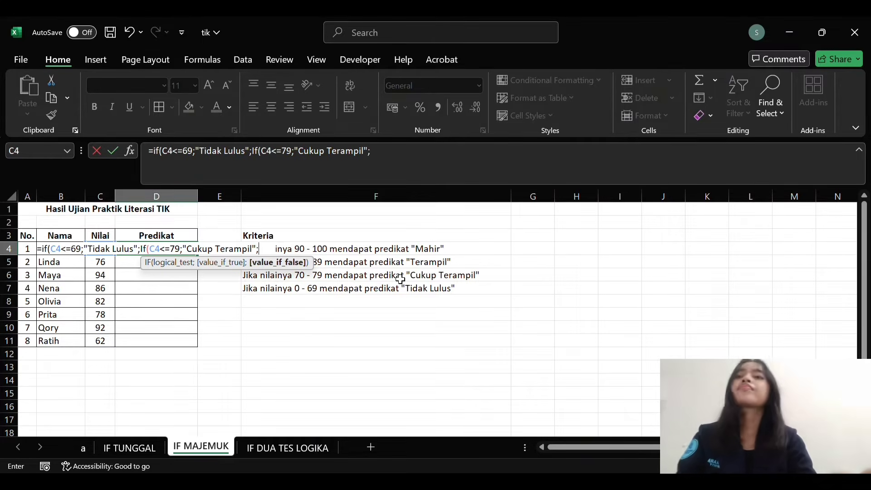
Nest a third IF in the D4 formula with the logical test C4<=89
type("if")
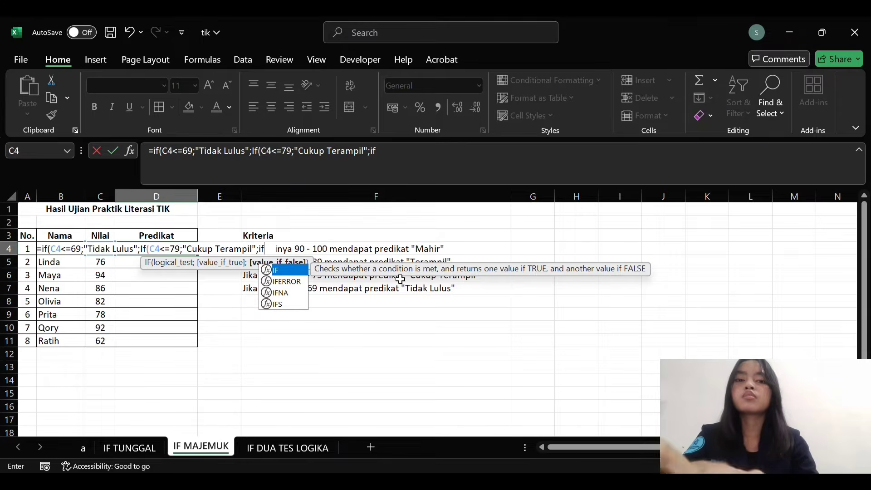
type("(")
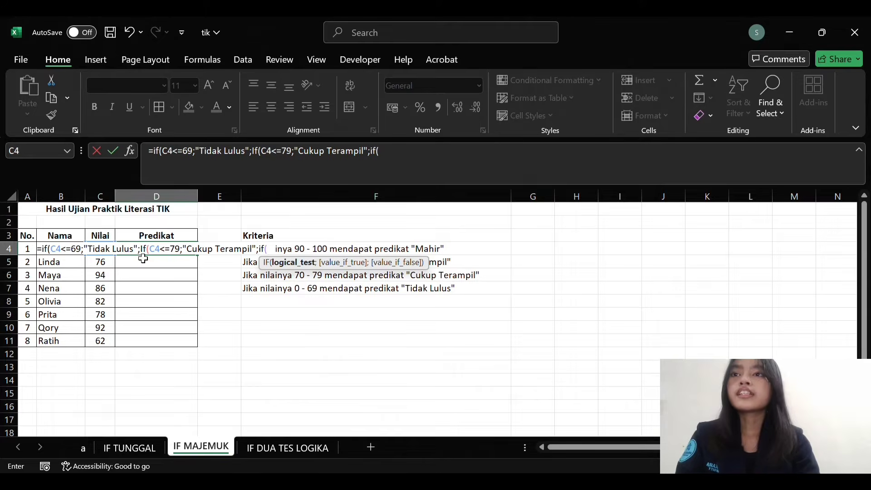
left_click(101, 235)
key("Down")
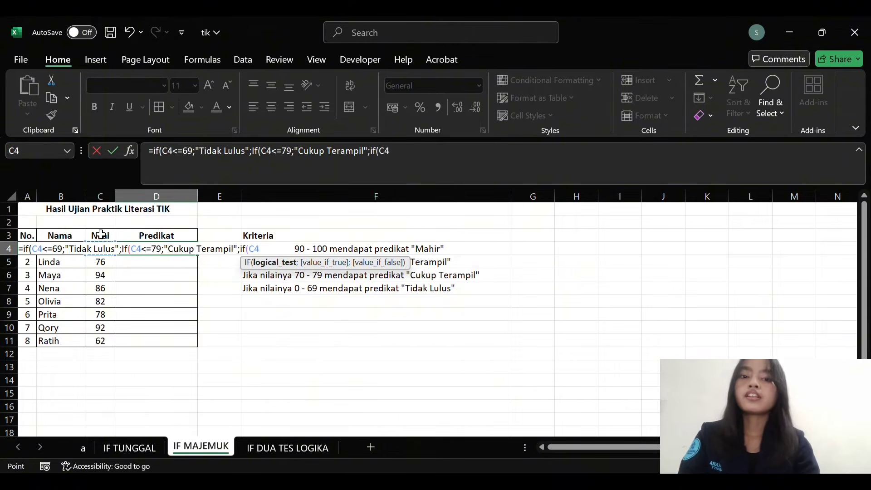
type("<")
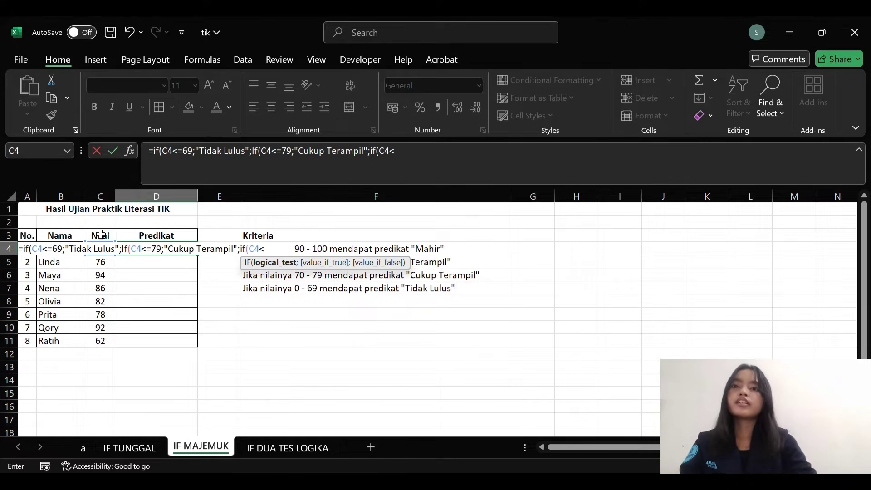
scroll(363, 290, "down", 1)
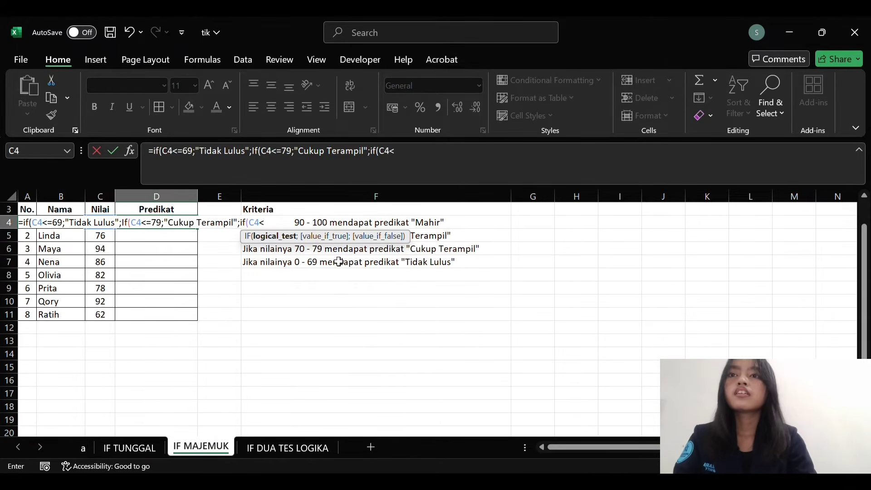
scroll(355, 268, "down", 1)
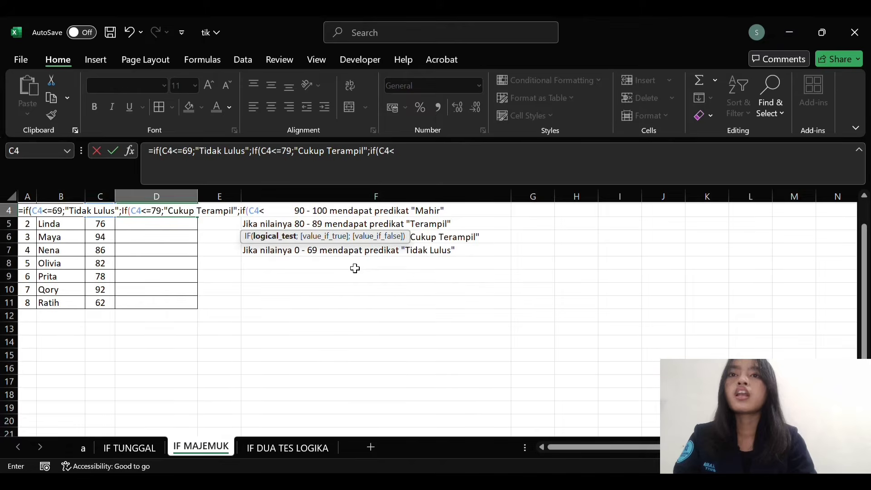
scroll(345, 266, "up", 3)
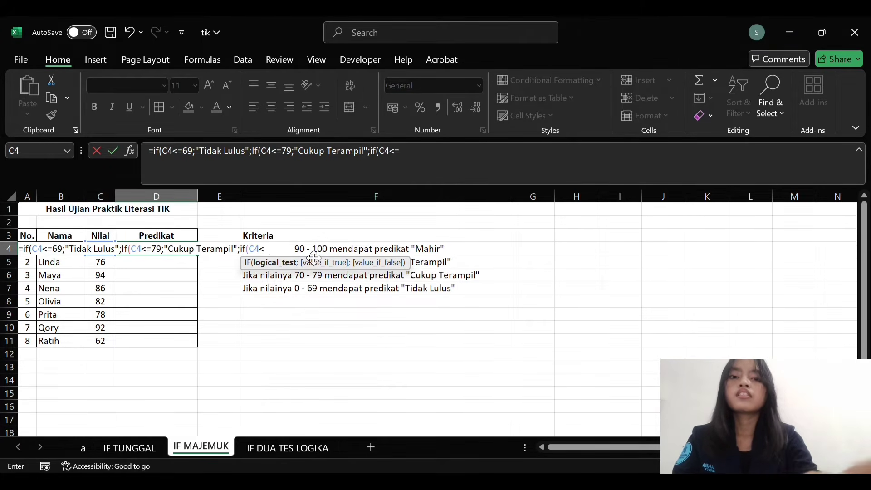
type("=89")
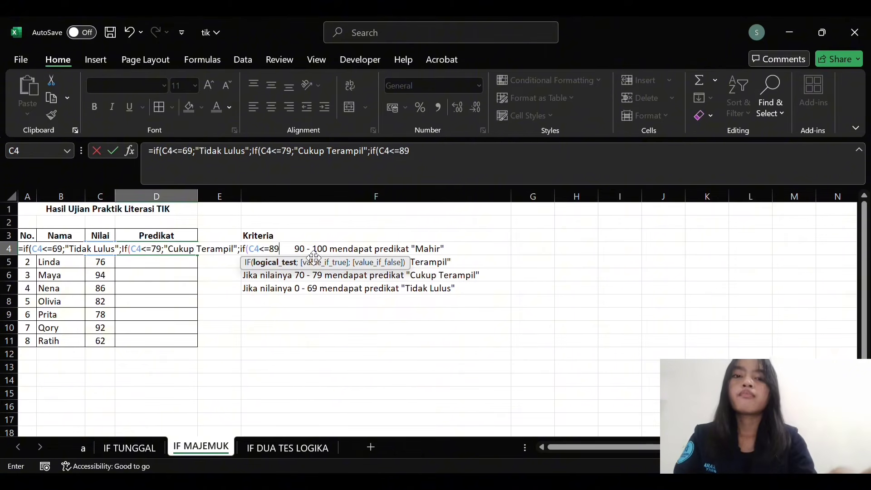
Set "Terampil" as the value when true for the C4<=89 test in the D4 formula
type(";")
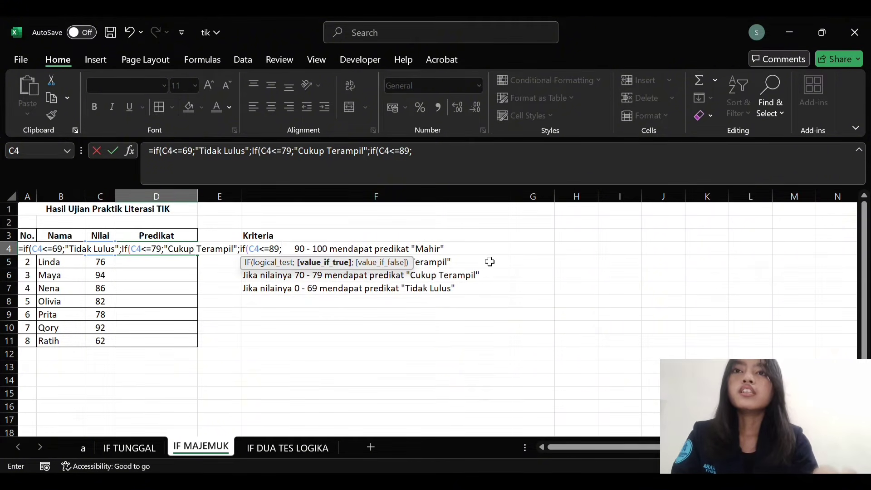
type("\"")
scroll(490, 262, "down", 1)
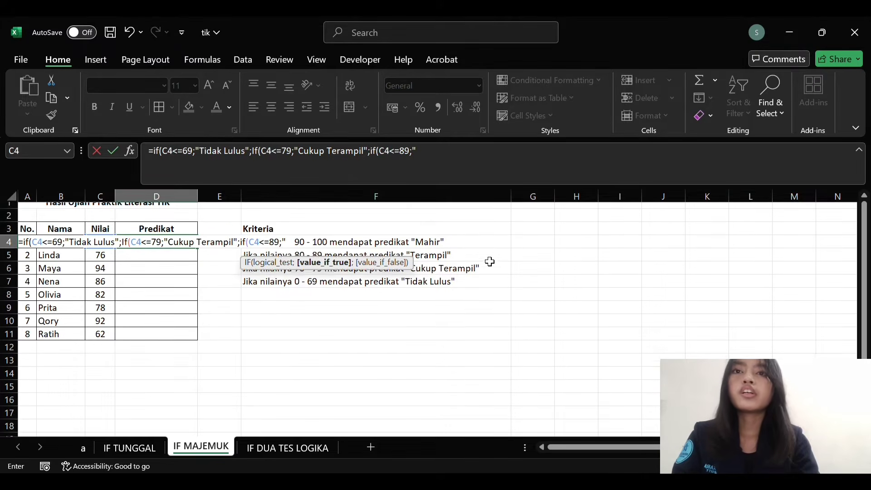
scroll(489, 261, "up", 1)
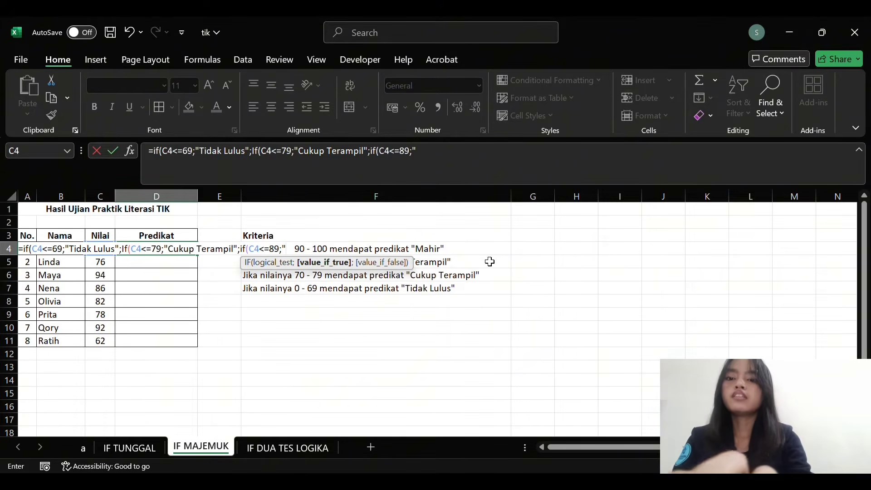
type("Terampil")
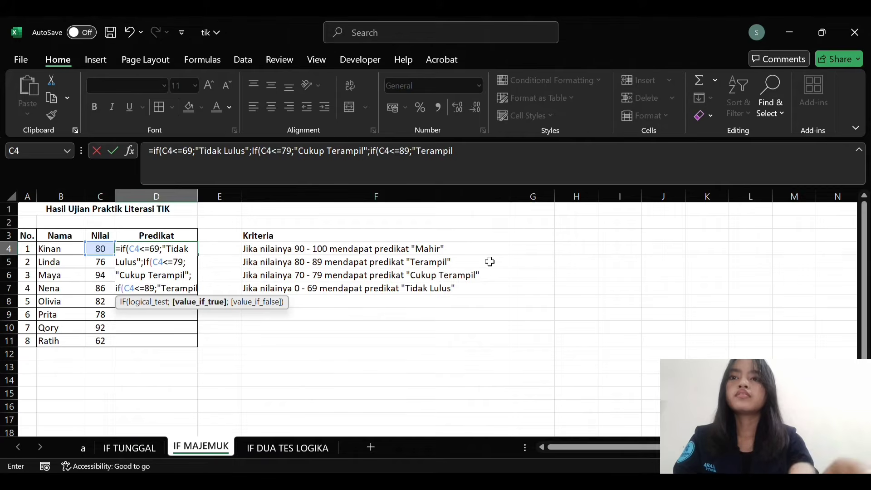
type("\"")
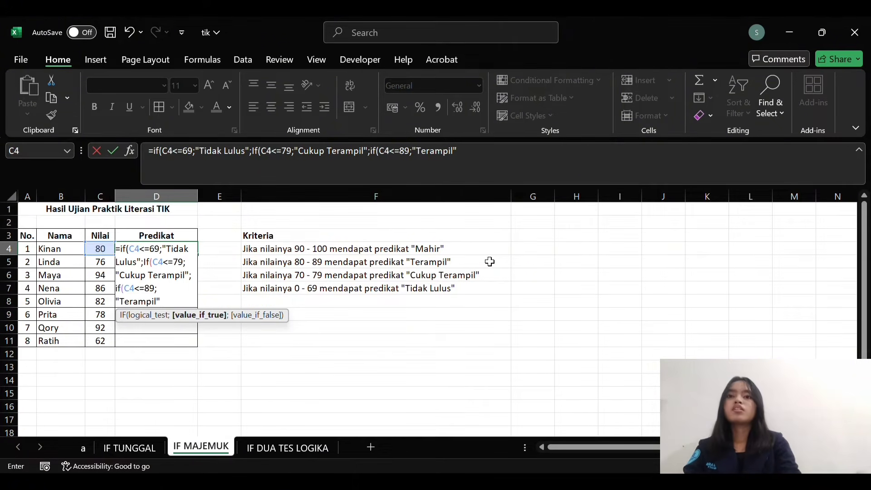
Set "Mahir" as the final value when false in D4, close all three nested IFs and enter the formula
type(";")
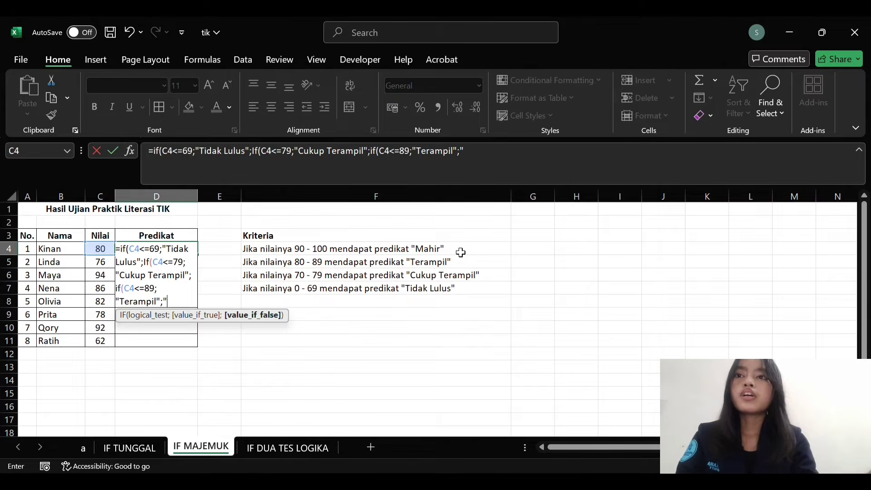
type("Mahir")
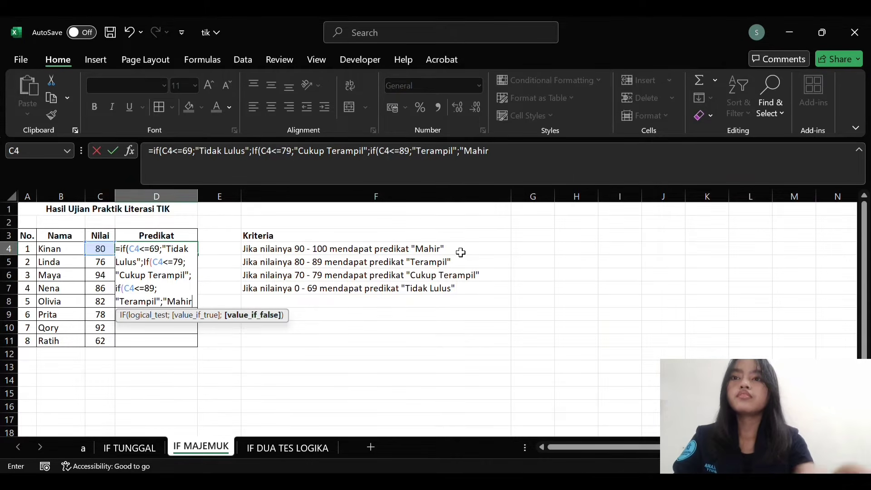
type("\"")
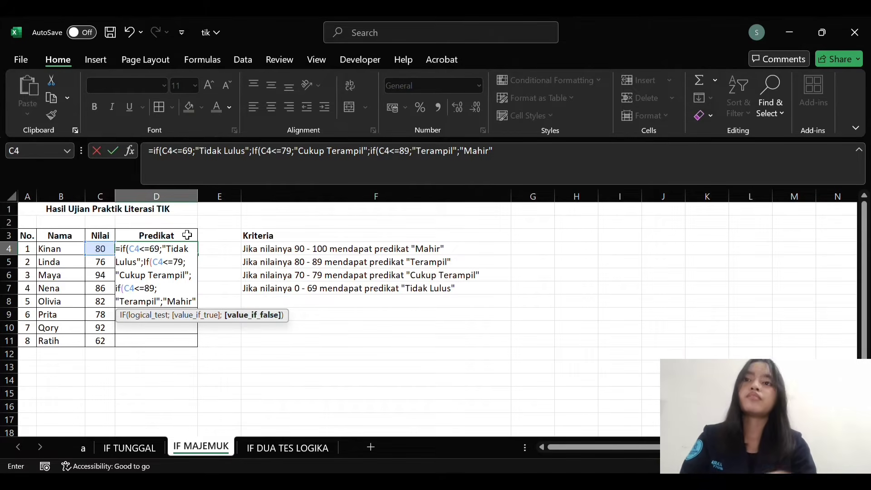
type(")")
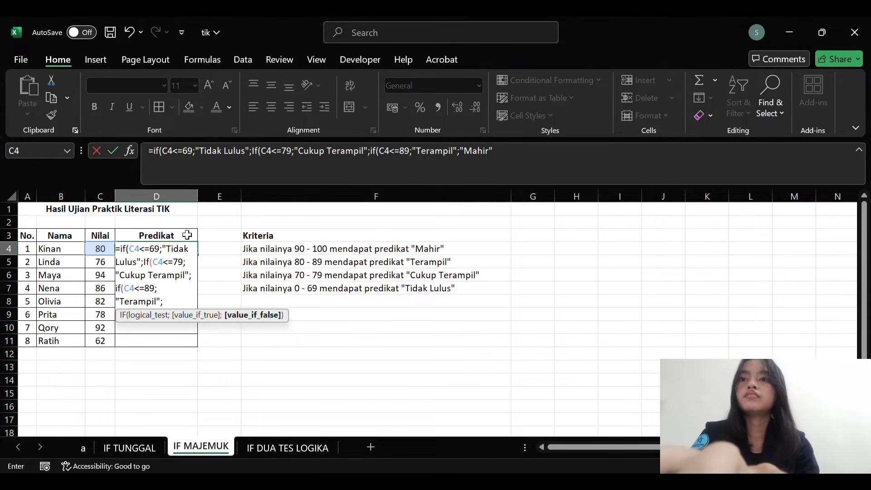
type("))")
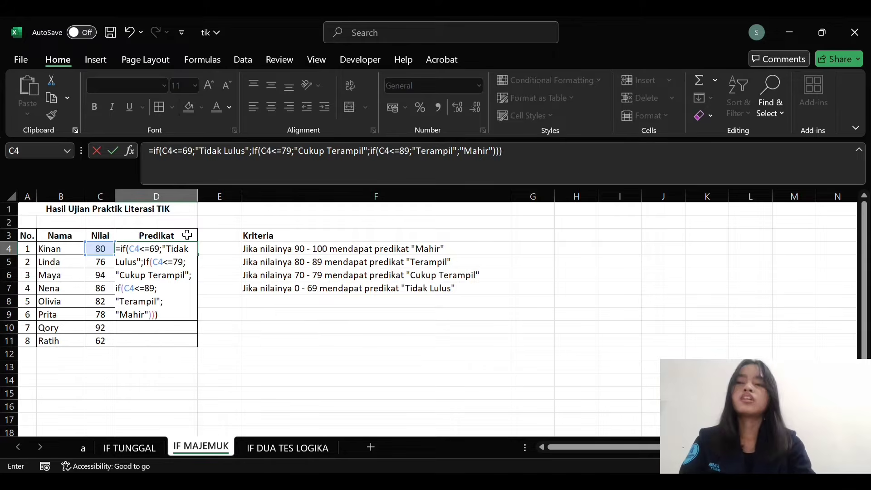
key("Return")
Fill the D4 formula down the Predikat column through D11
key("Up")
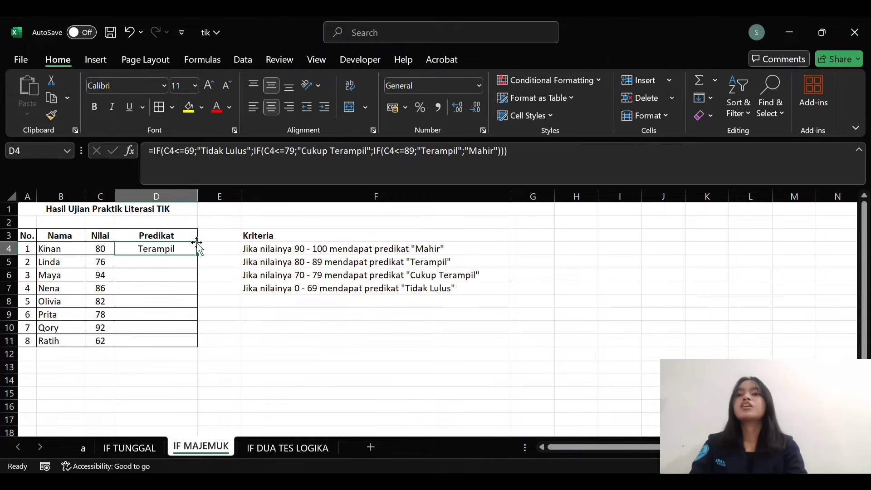
left_click_drag(198, 255, 196, 350)
left_click(176, 273)
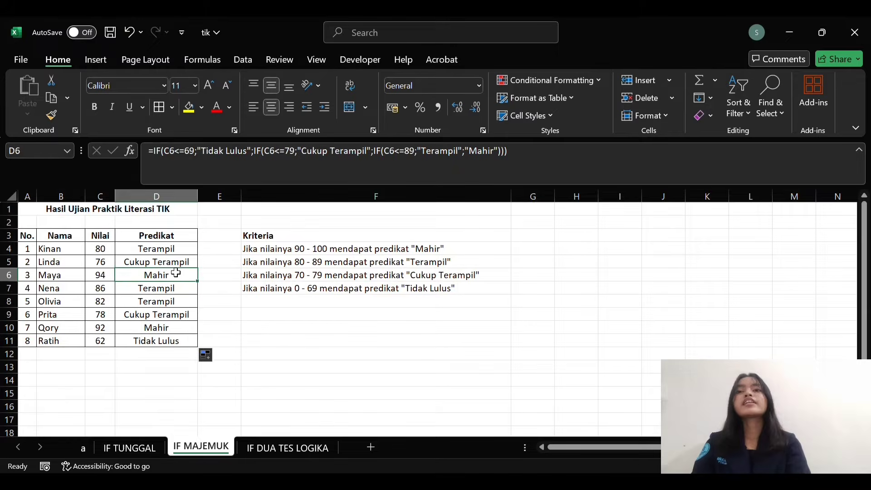
key("Up")
key("Up")
key("Up")
key("Left")
key("Right")
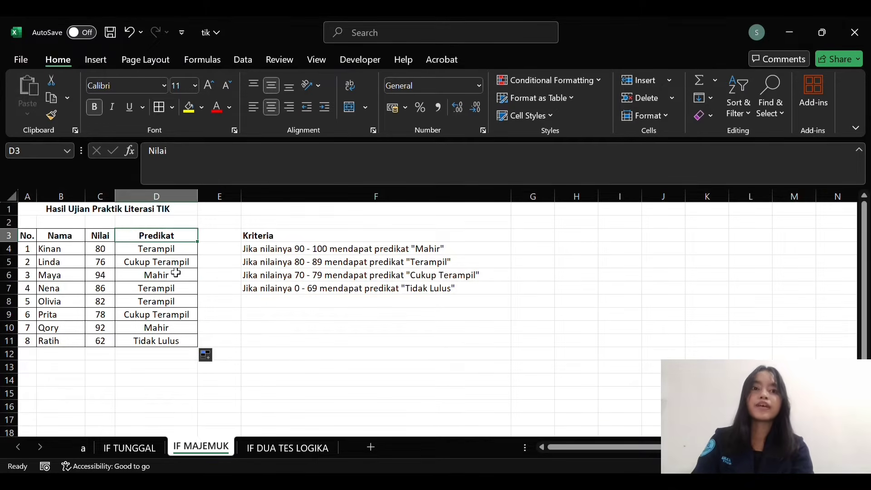
key("Down")
key("Left")
key("Right")
key("Up")
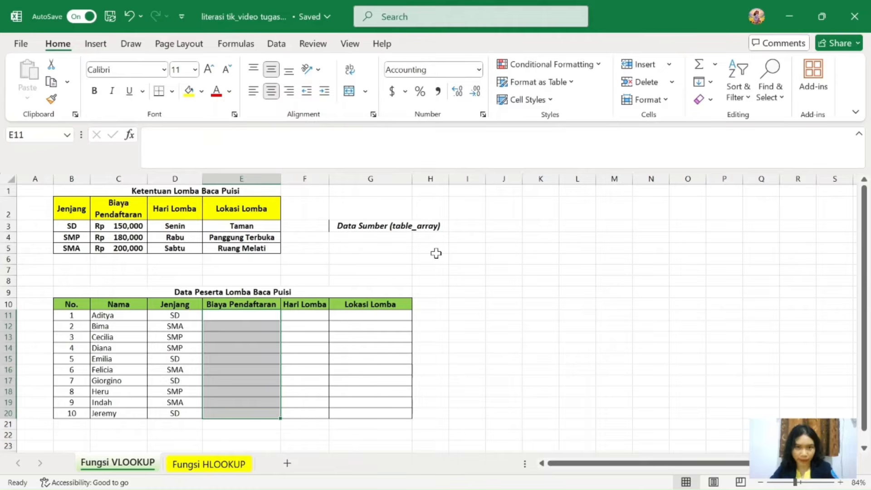
On the Fungsi VLOOKUP sheet, begin a VLOOKUP formula in E11 with D11 as the lookup value
left_click(216, 465)
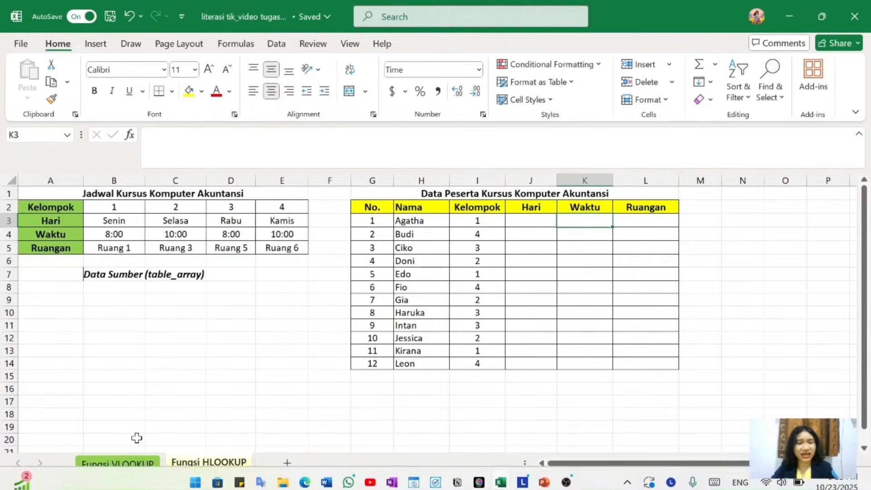
left_click(151, 463)
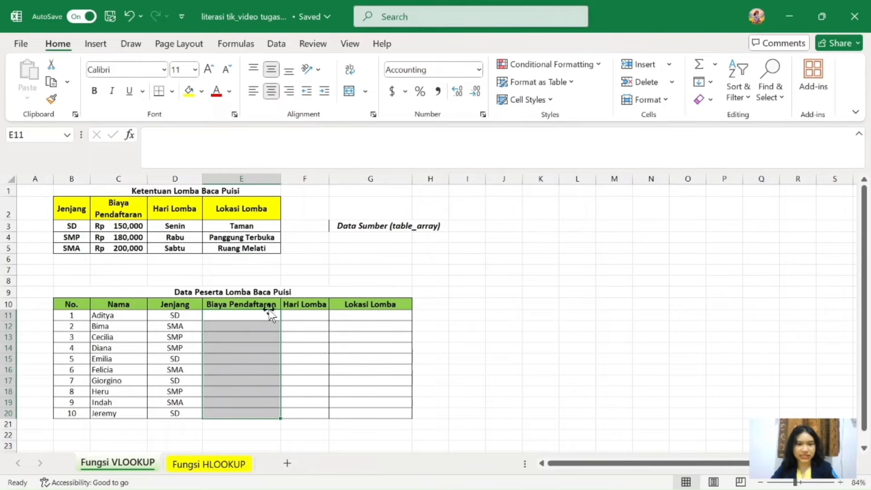
left_click(255, 314)
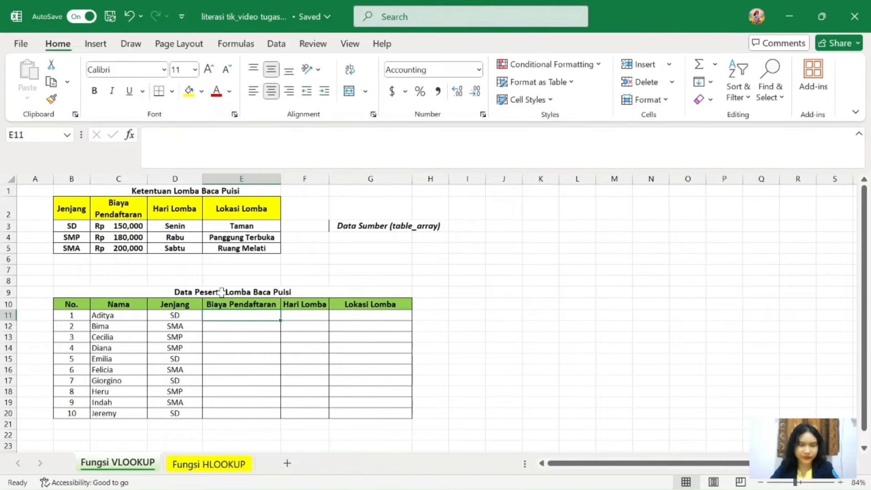
double_click(238, 315)
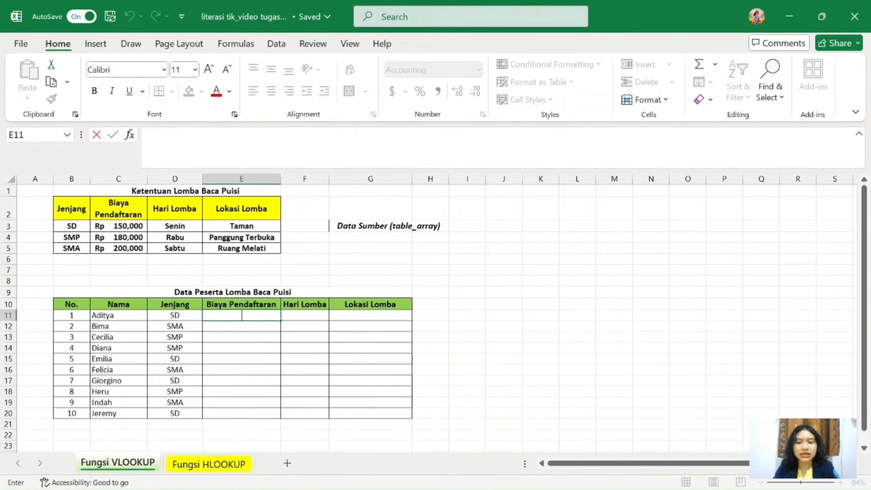
type("=")
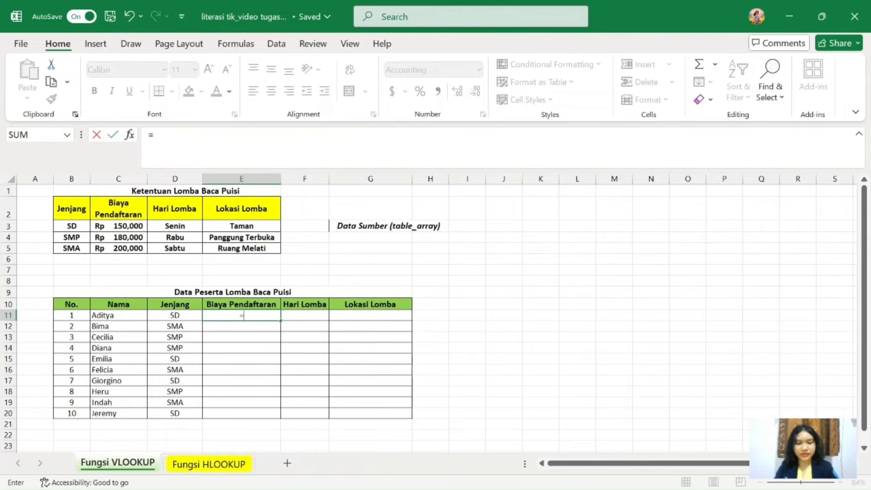
type("vl")
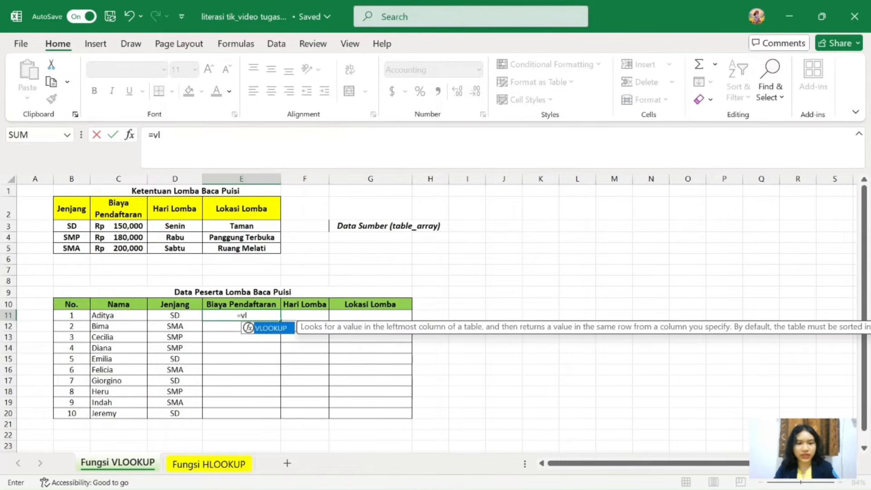
type("o")
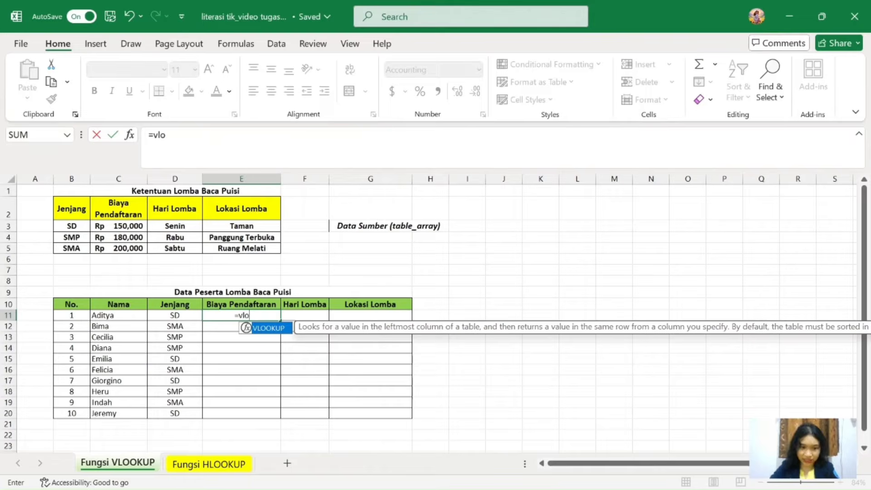
double_click(270, 335)
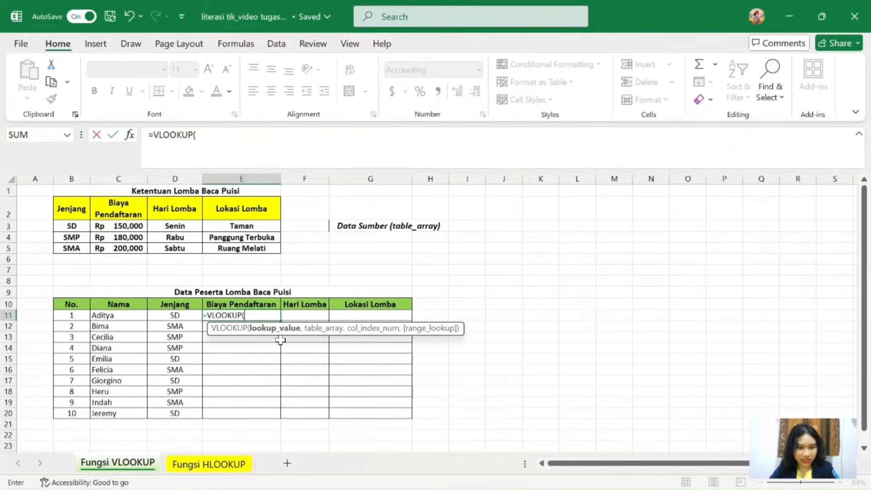
left_click(186, 316)
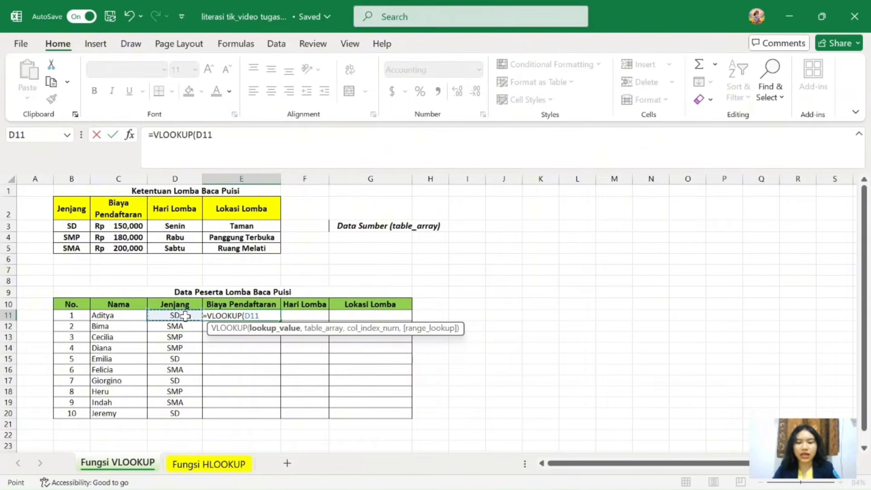
Set the table array of the E11 VLOOKUP to the Ketentuan Lomba Baca Puisi table as absolute range $B$2:$E$5
type(",")
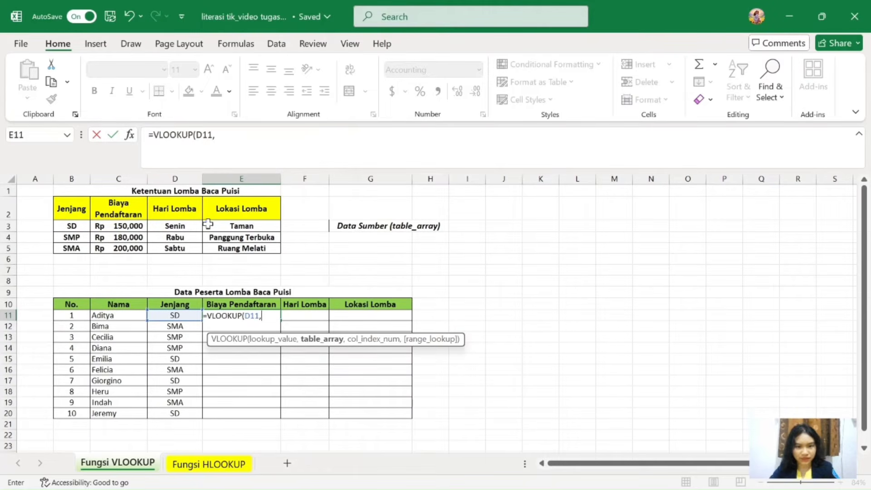
left_click(83, 212)
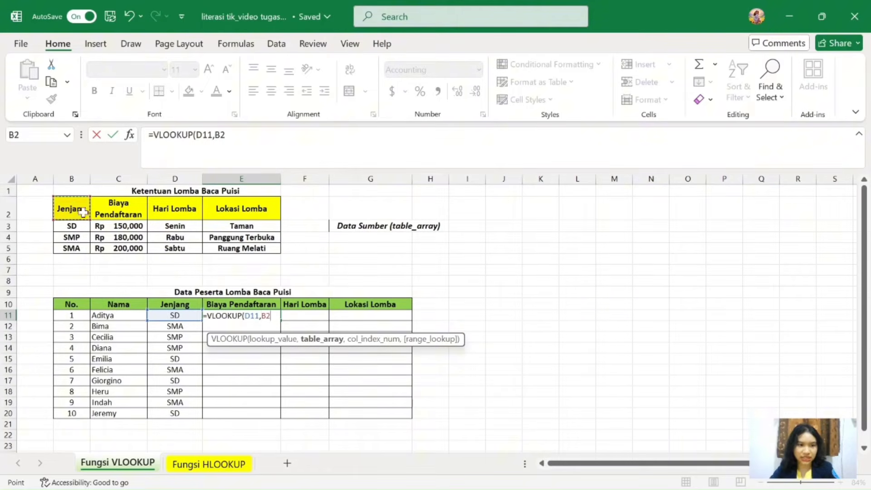
left_click_drag(83, 212, 249, 250)
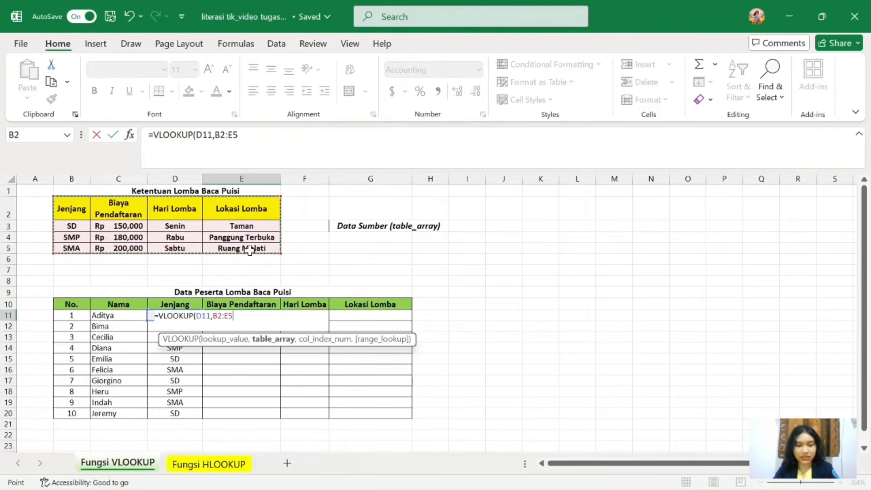
key("F4")
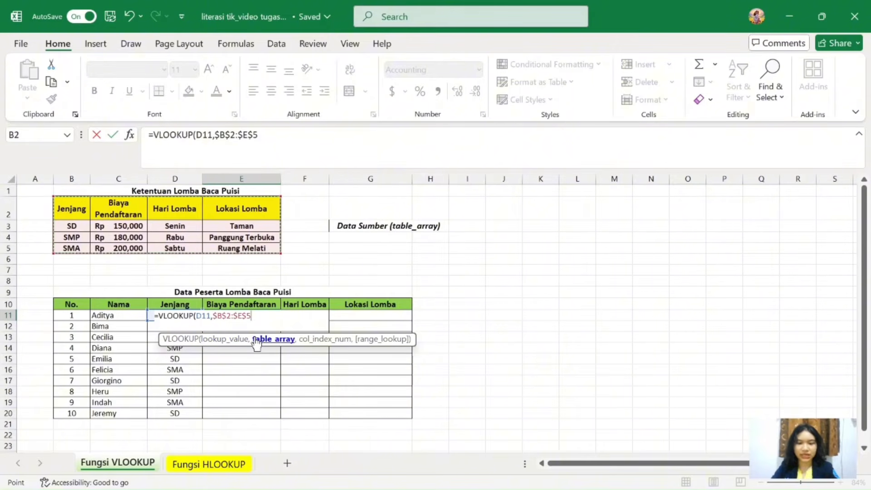
Finish the E11 VLOOKUP with column index 2 and range lookup 0, and fill it down the Biaya Pendaftaran column to E20
type(",")
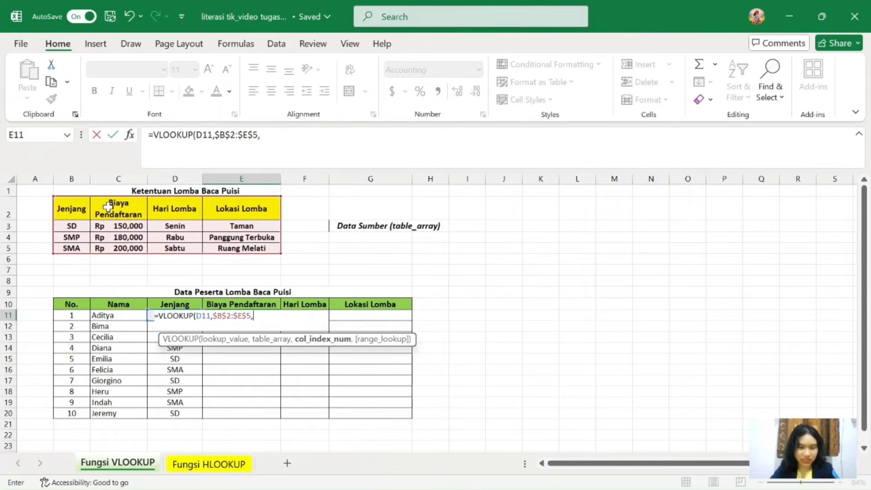
type("2,0")
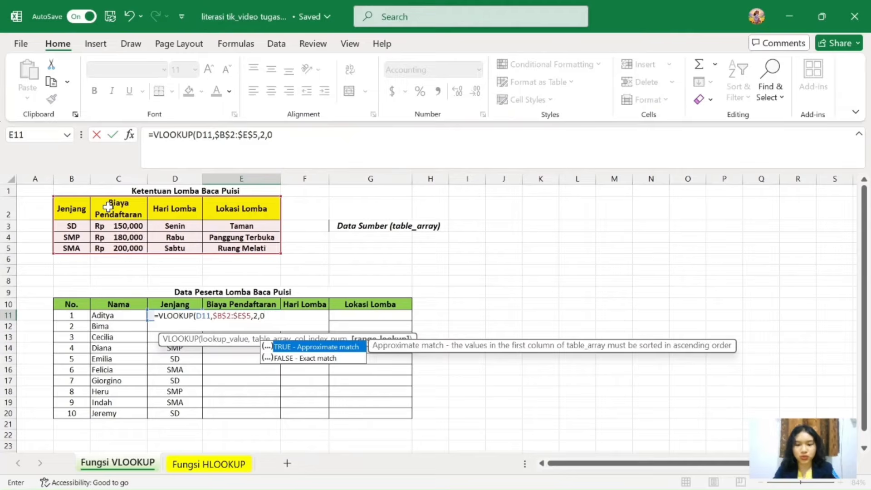
type(")")
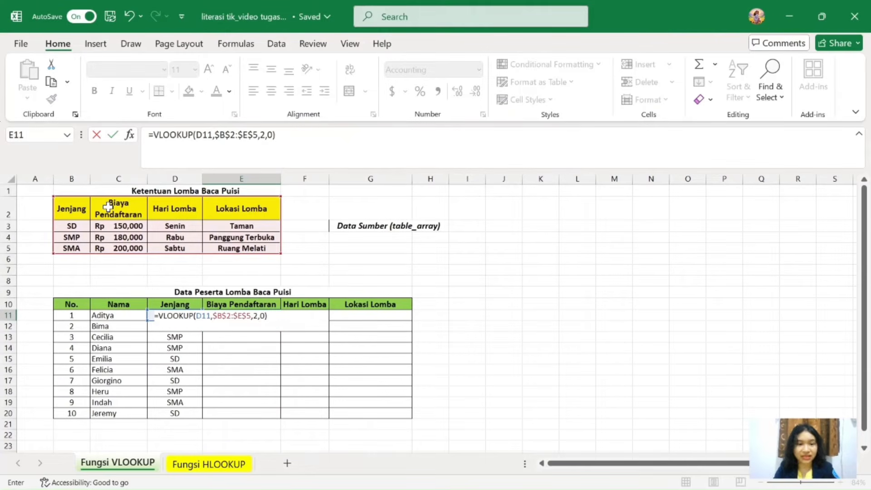
key("Return")
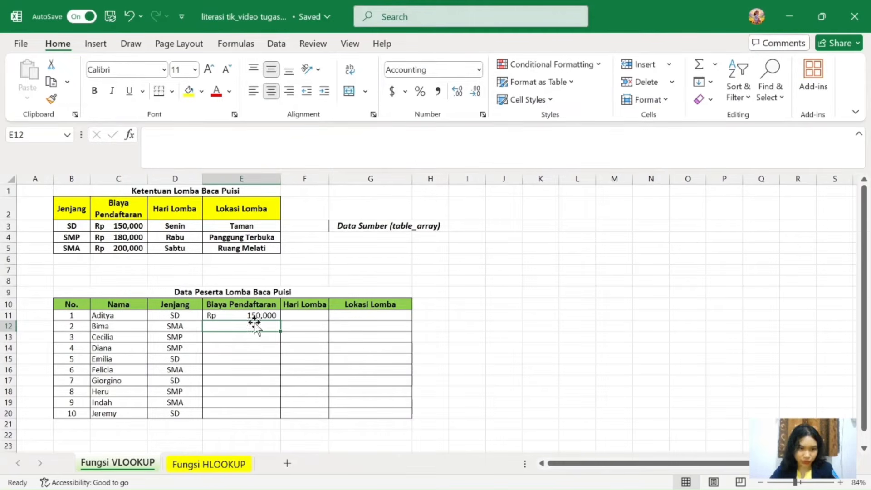
left_click(267, 316)
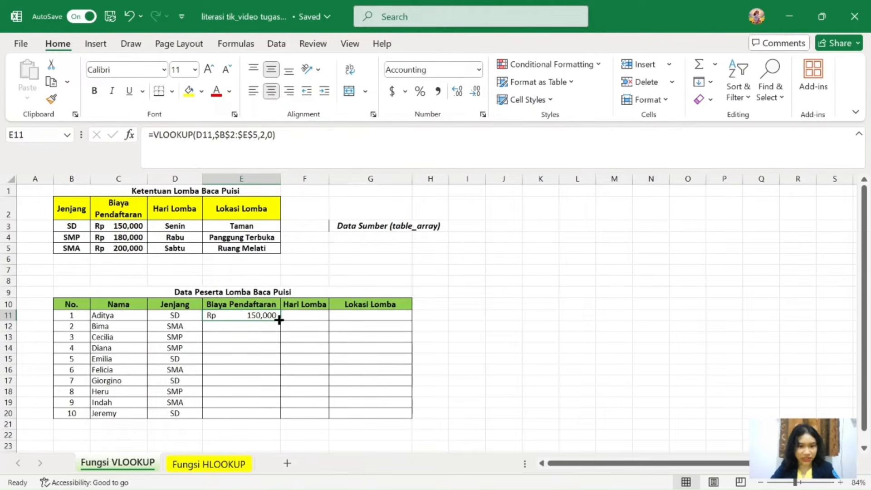
left_click_drag(279, 321, 279, 415)
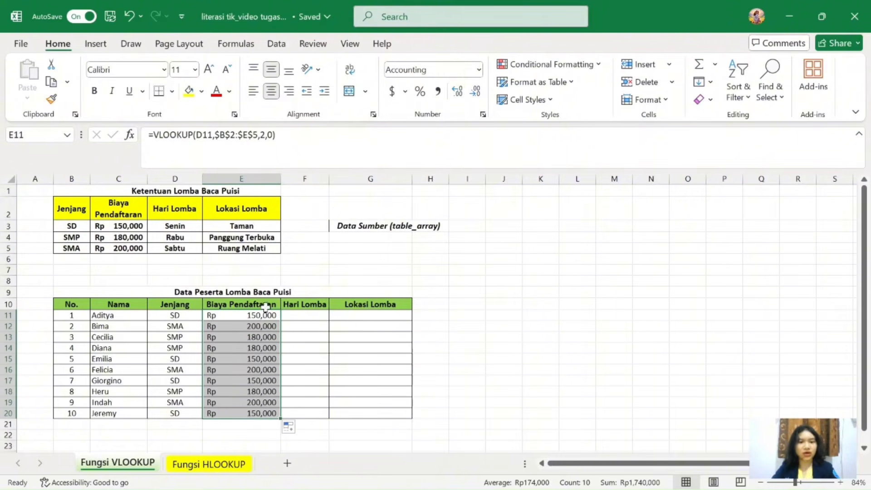
Begin a VLOOKUP formula in F11 of the Hari Lomba column with D11 as the lookup value
left_click(310, 314)
double_click(309, 314)
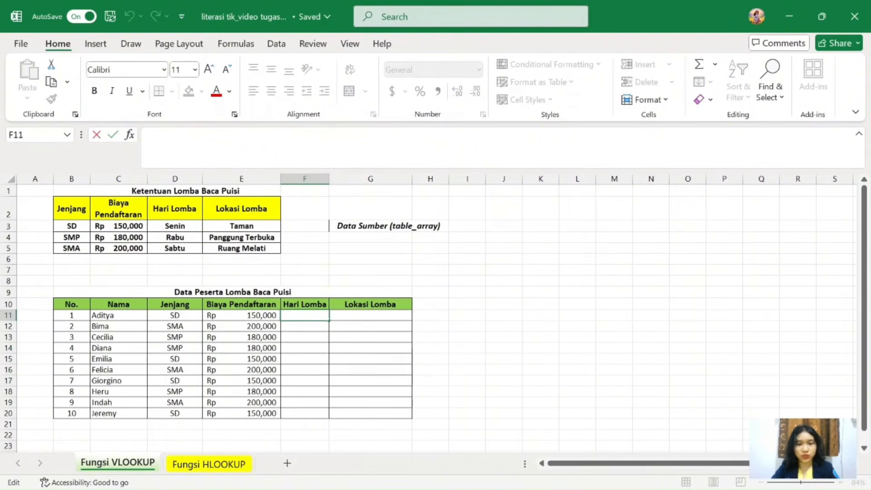
type("=")
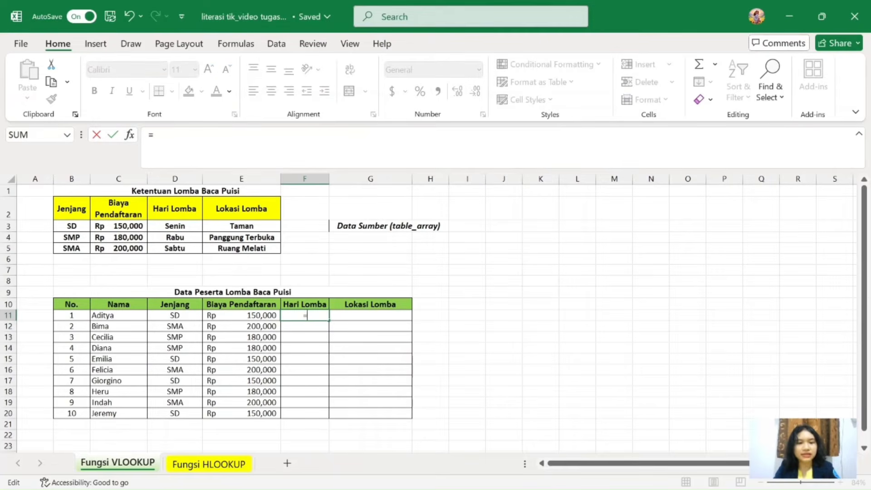
type("vl")
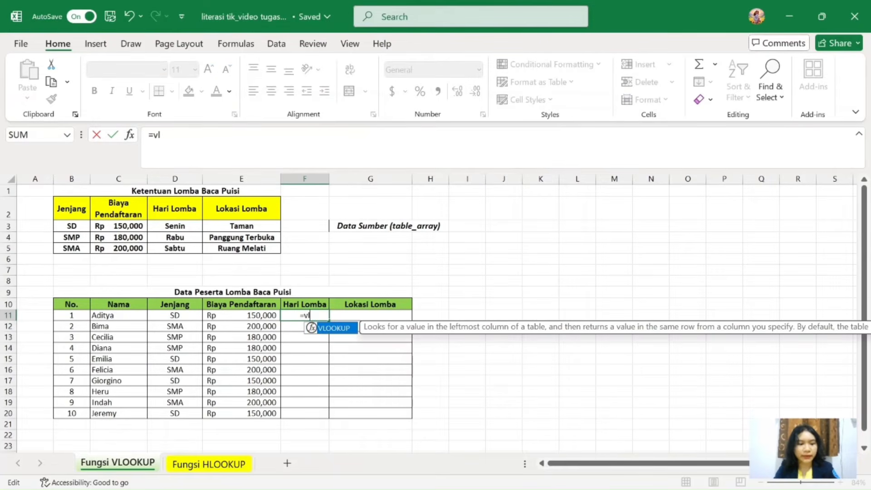
key("Tab")
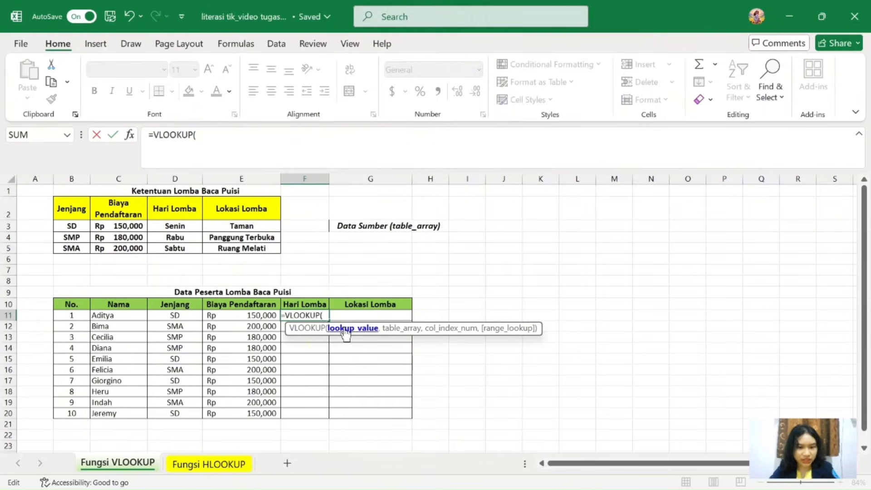
left_click(182, 317)
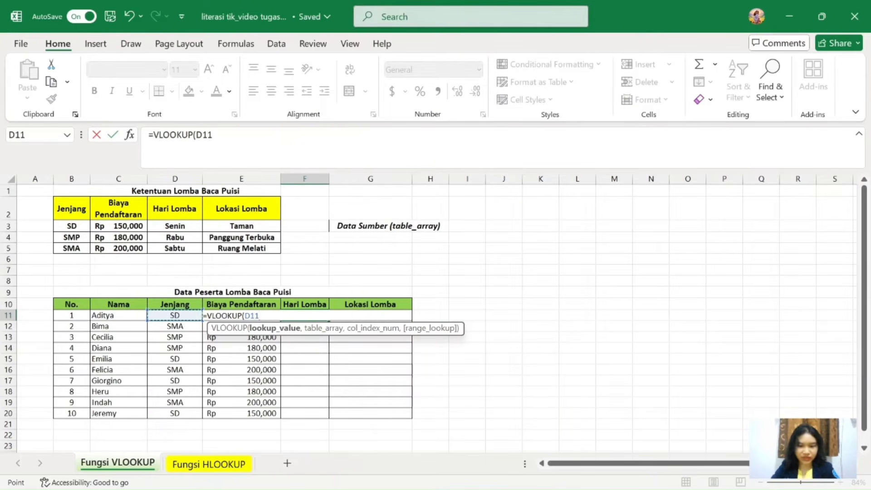
type(",")
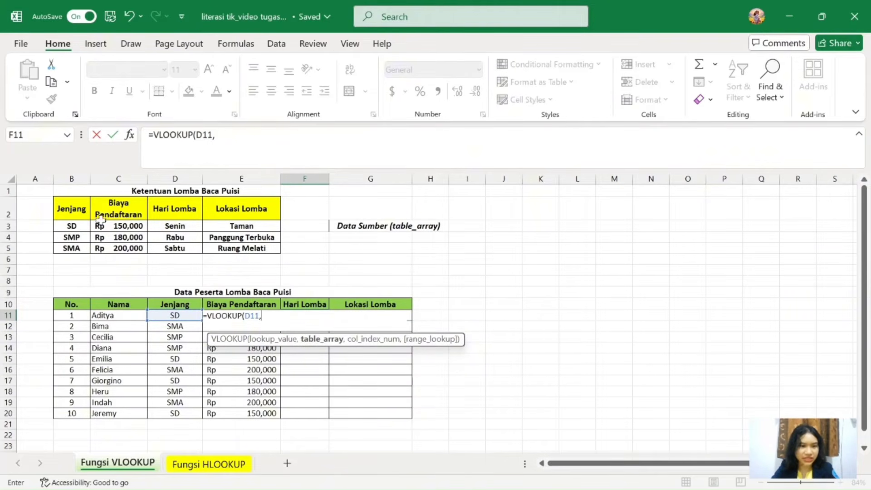
Set the F11 VLOOKUP's table array to the Ketentuan Lomba Baca Puisi table as absolute range $B$2:$E$5
left_click_drag(70, 209, 249, 247)
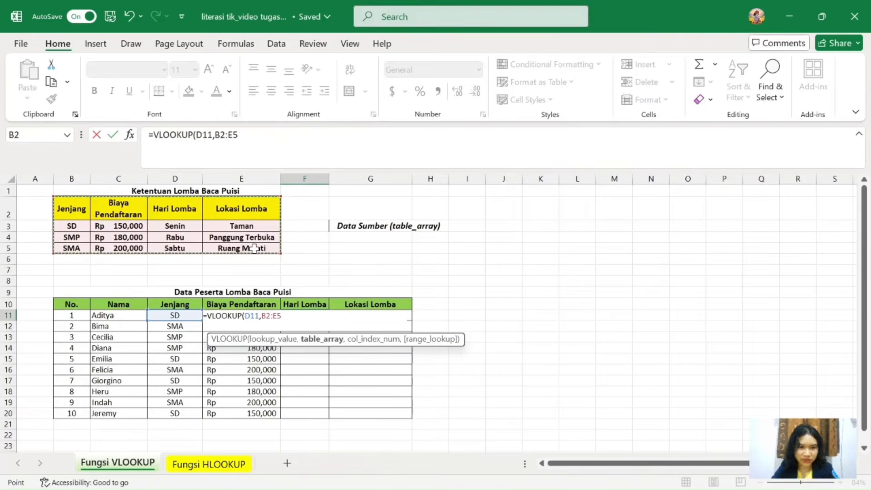
left_click(249, 248)
left_click_drag(71, 207, 248, 248)
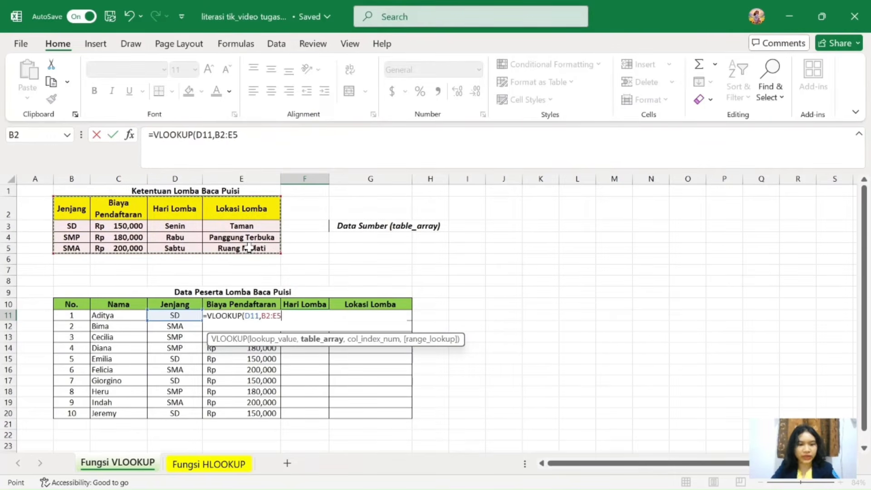
key("F4")
left_click(249, 248)
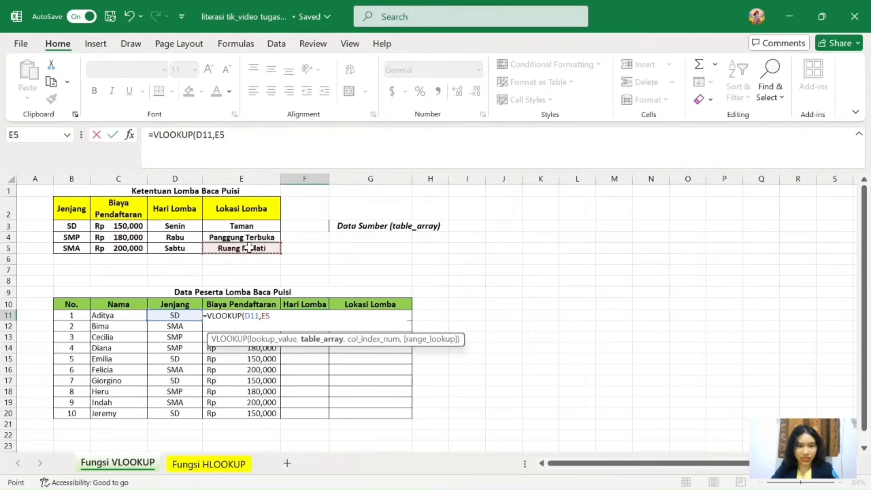
left_click_drag(72, 208, 244, 250)
key("F4")
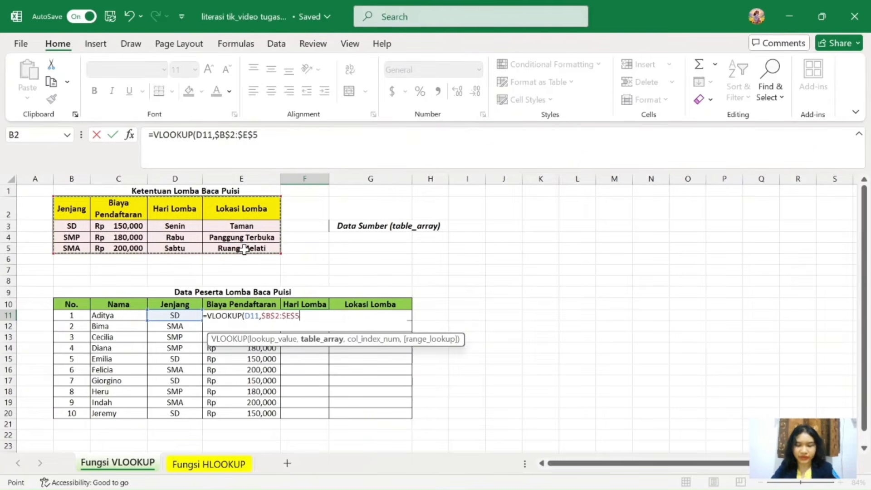
Finish the F11 VLOOKUP with column index 3 and range lookup 0, and fill it down the Hari Lomba column to F20
type(",3")
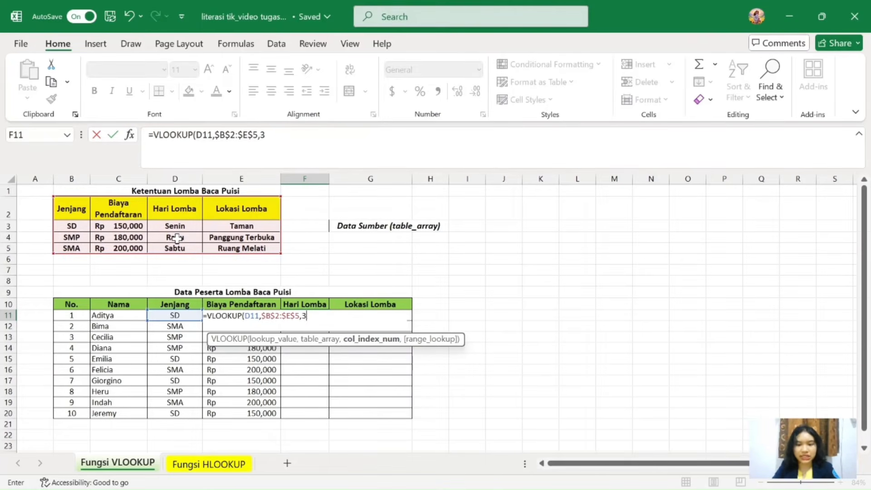
type(",0)")
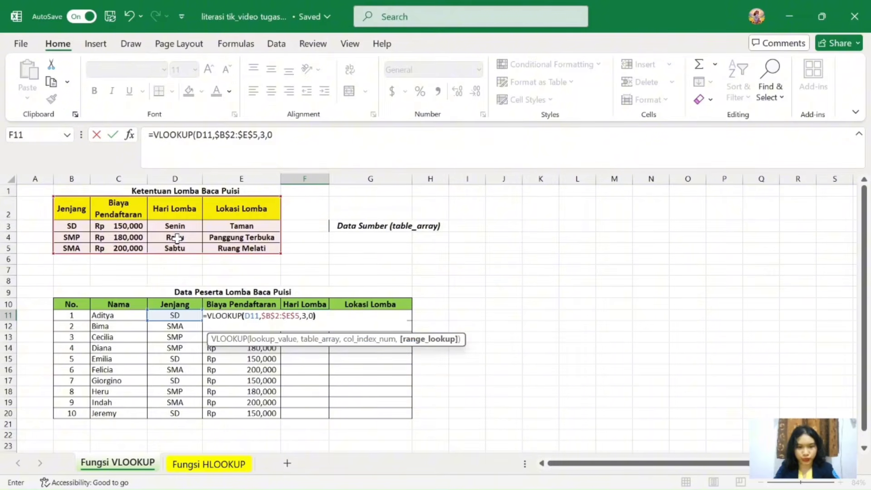
key("Return")
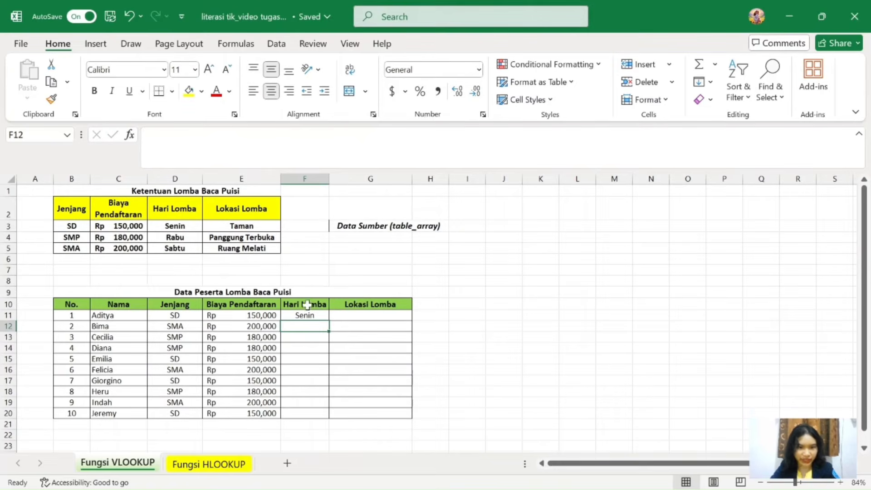
left_click(317, 315)
left_click_drag(328, 321, 330, 419)
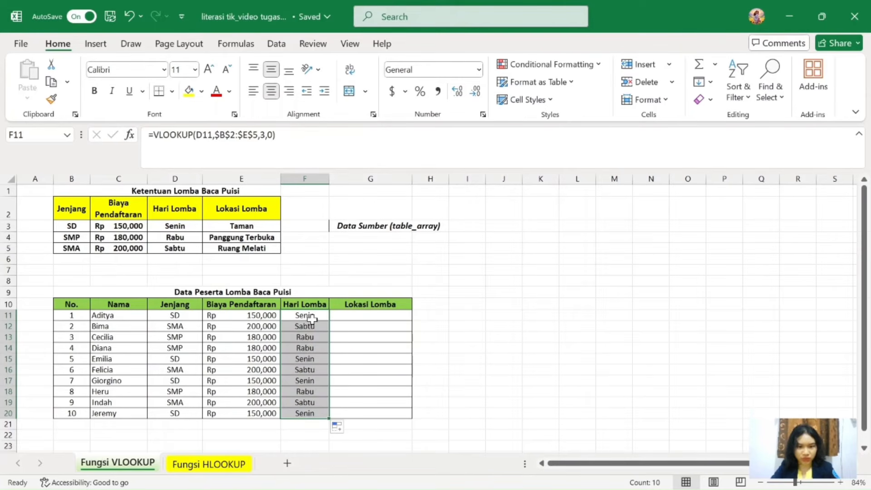
Begin a VLOOKUP formula in G11 of the Lokasi Lomba column with D11 as the lookup value
left_click(360, 317)
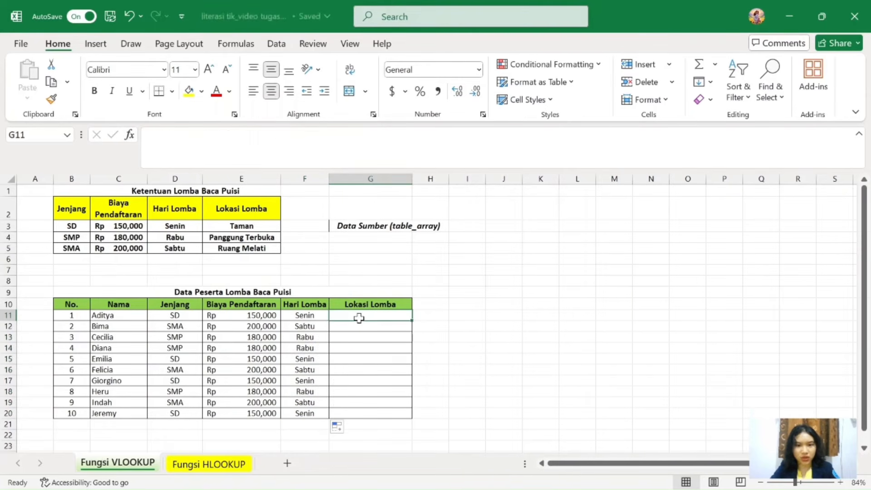
type("=")
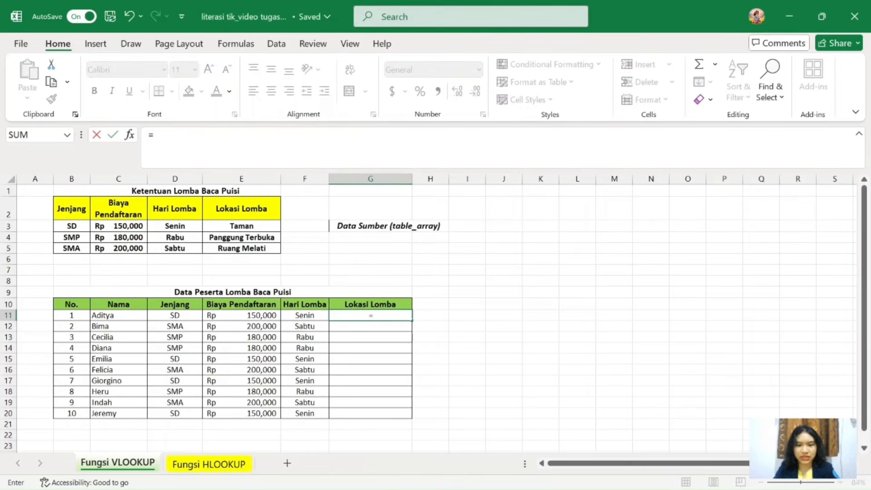
type("vl")
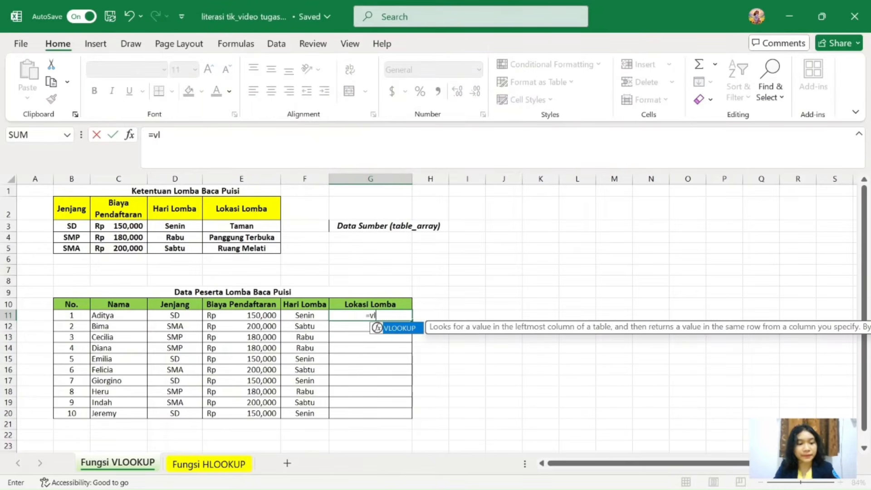
key("Tab")
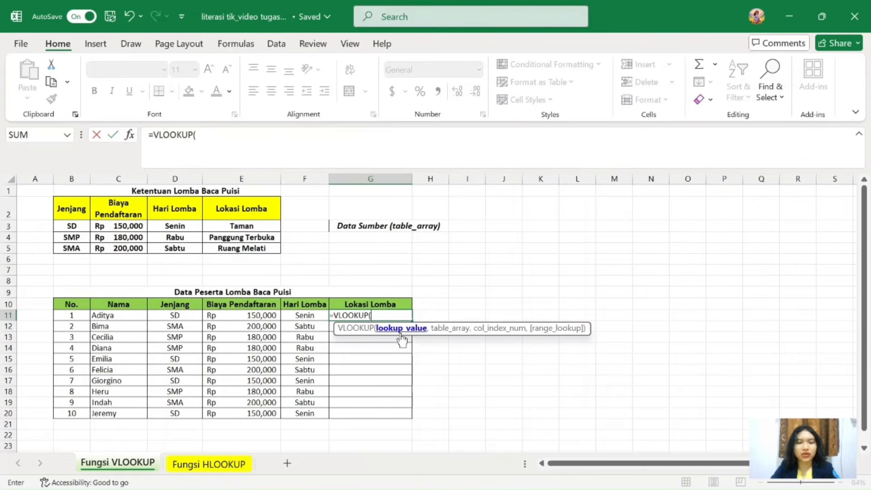
left_click(175, 316)
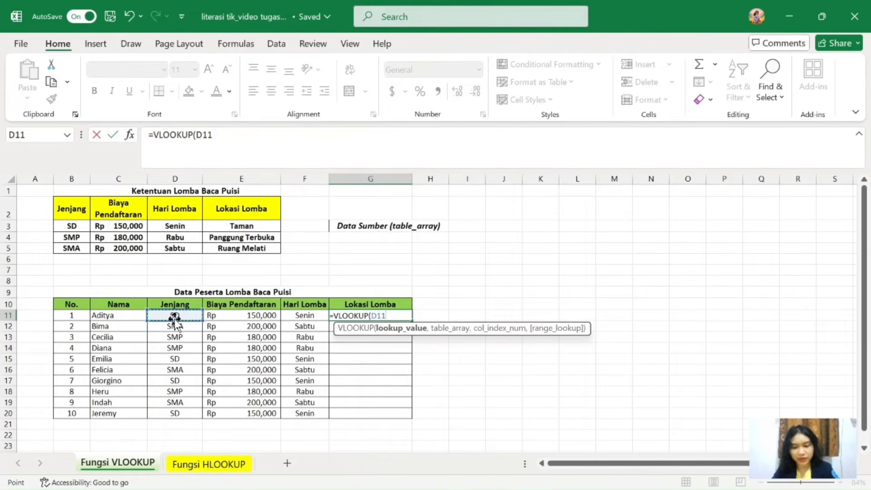
type(",")
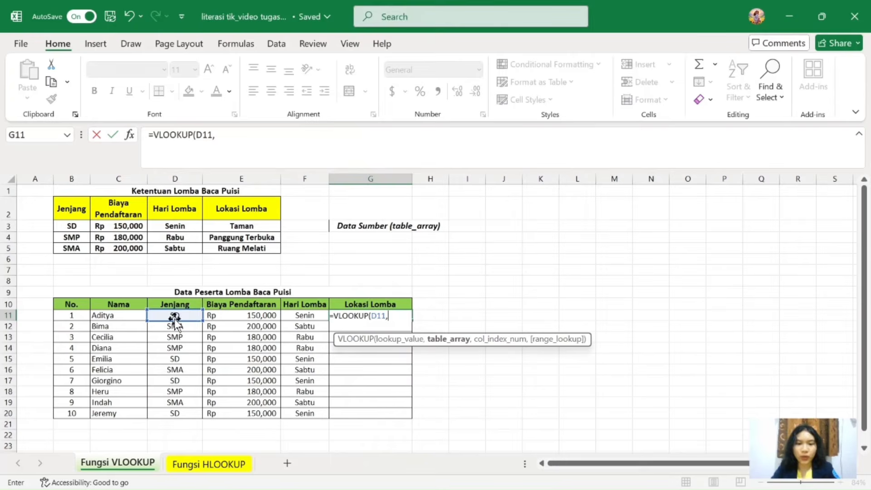
Set the G11 VLOOKUP's table array to the Ketentuan Lomba Baca Puisi table as absolute range $B$2:$E$5
left_click(80, 205)
left_click_drag(81, 205, 237, 248)
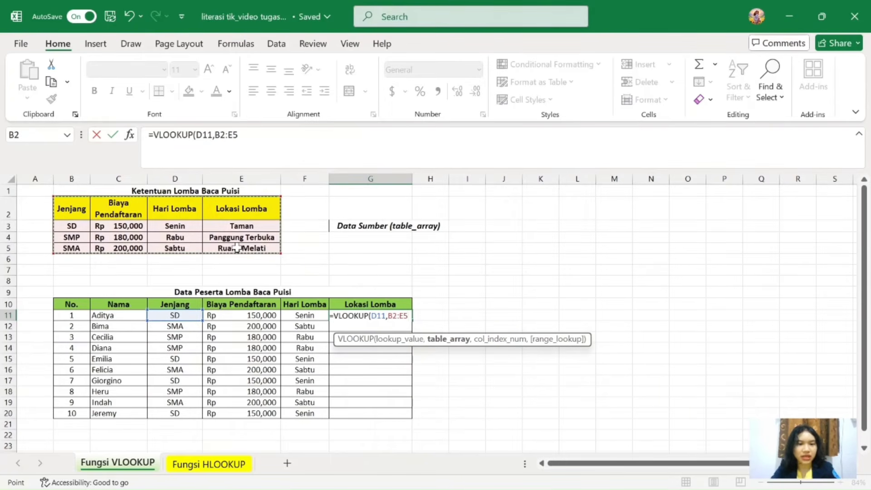
key("F4")
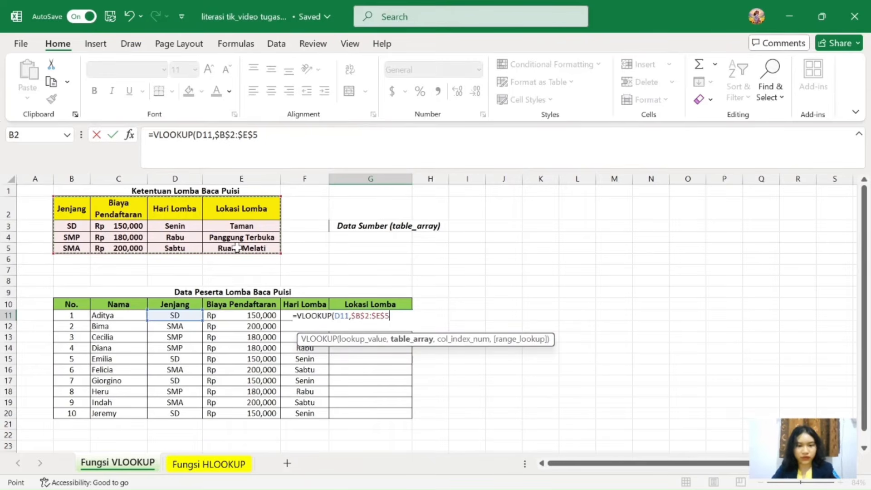
type(",")
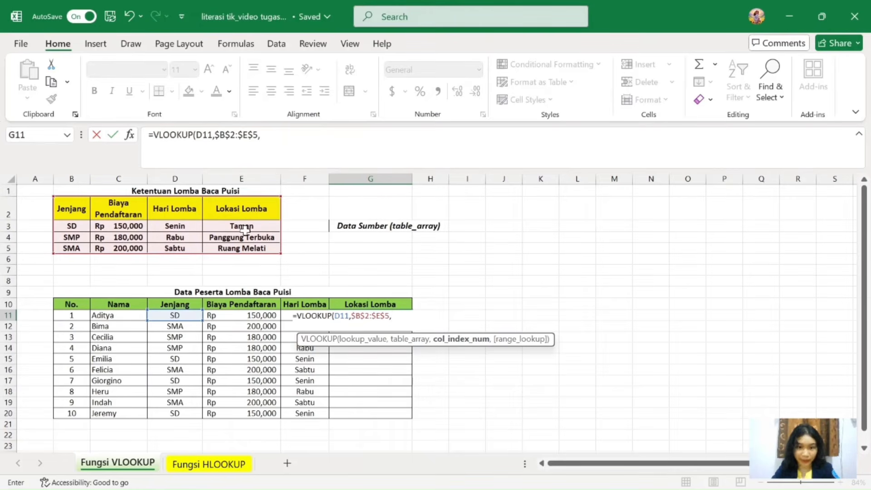
Finish the G11 VLOOKUP with column index 4 and range lookup 0, and fill it down the Lokasi Lomba column to G20
type("4,")
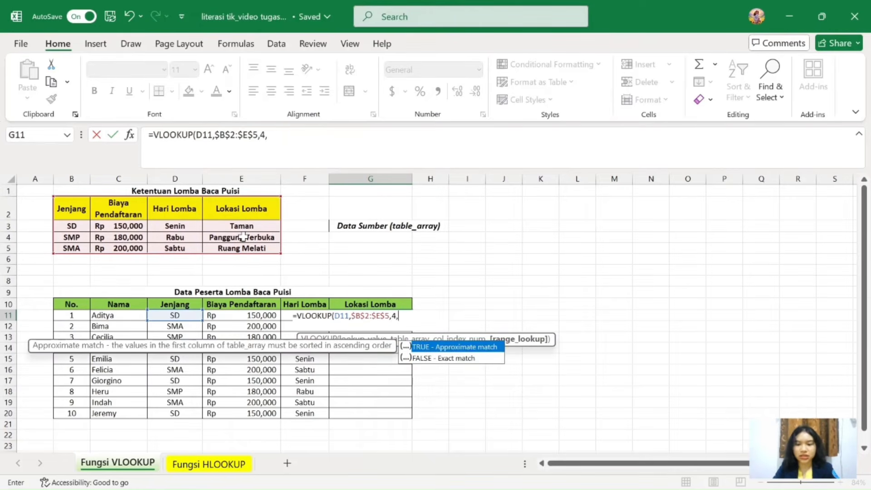
type("0)")
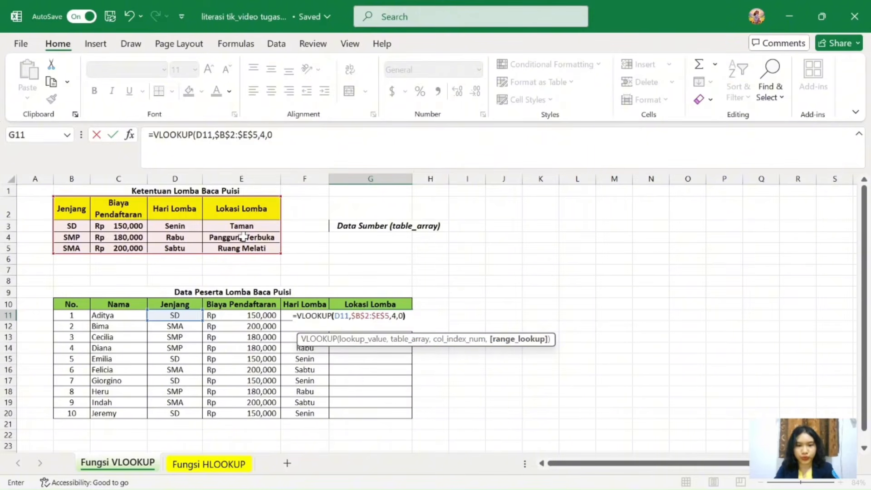
key("Return")
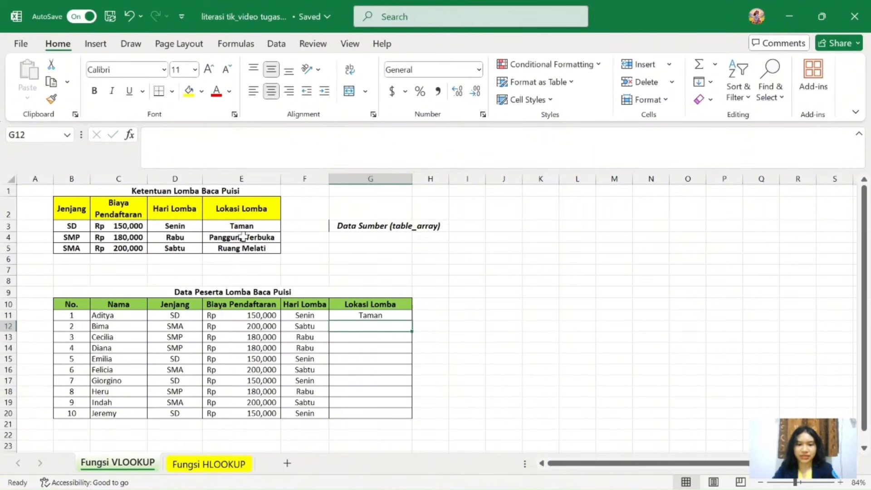
left_click(404, 316)
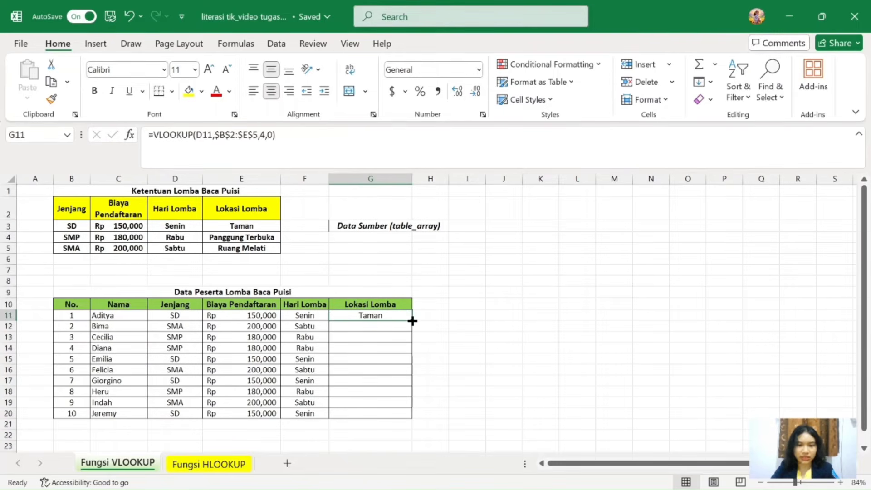
left_click_drag(412, 321, 412, 419)
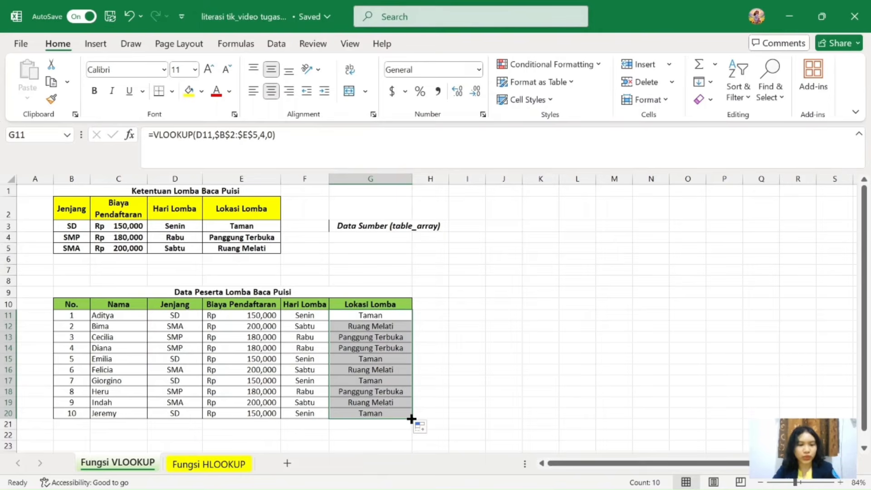
On the Fungsi HLOOKUP sheet, begin an HLOOKUP formula in J3 of the Hari column with I3 as the lookup value
left_click(238, 465)
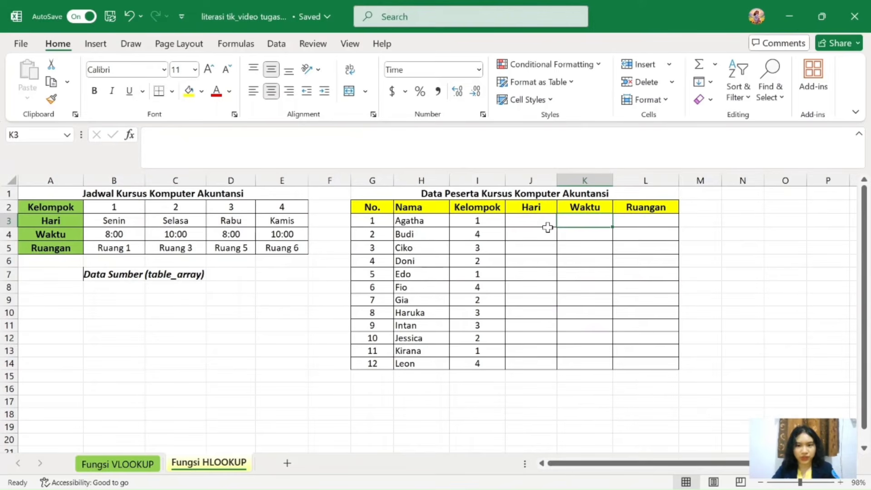
left_click(532, 220)
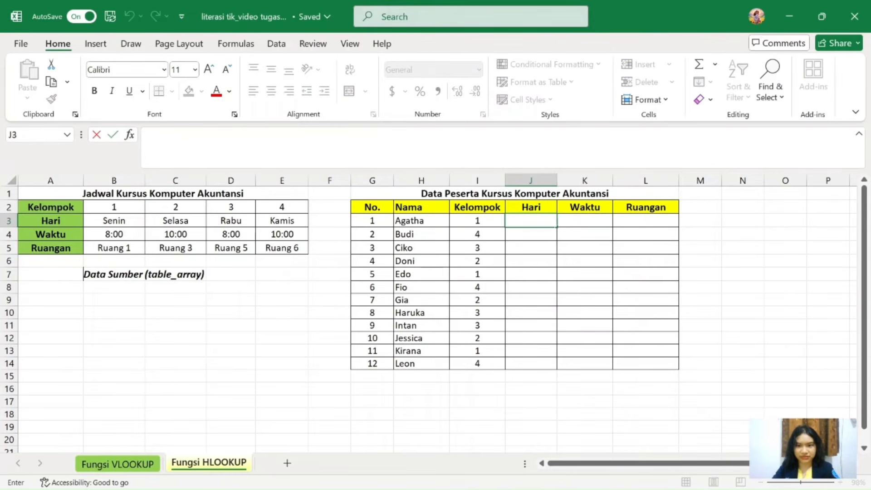
type("=")
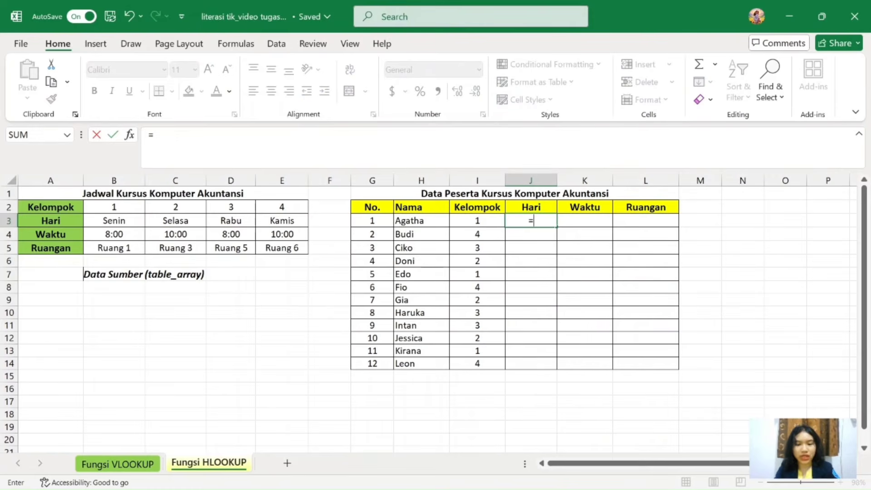
type("hlo")
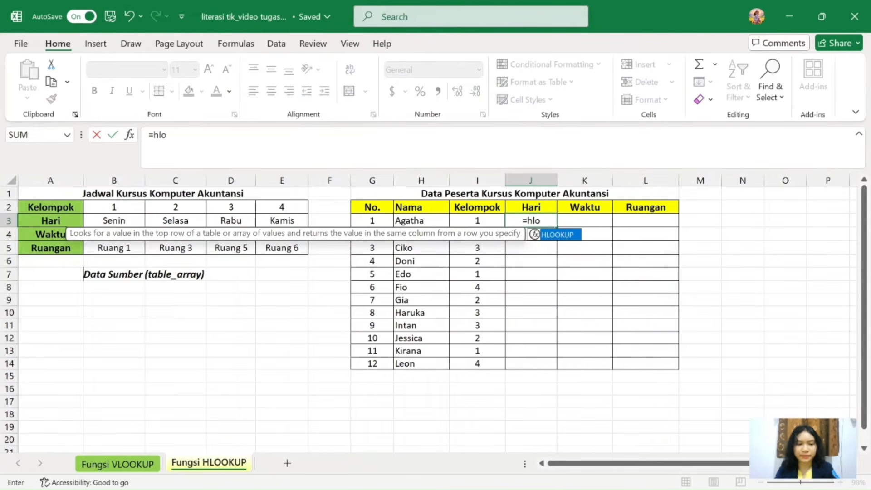
key("Tab")
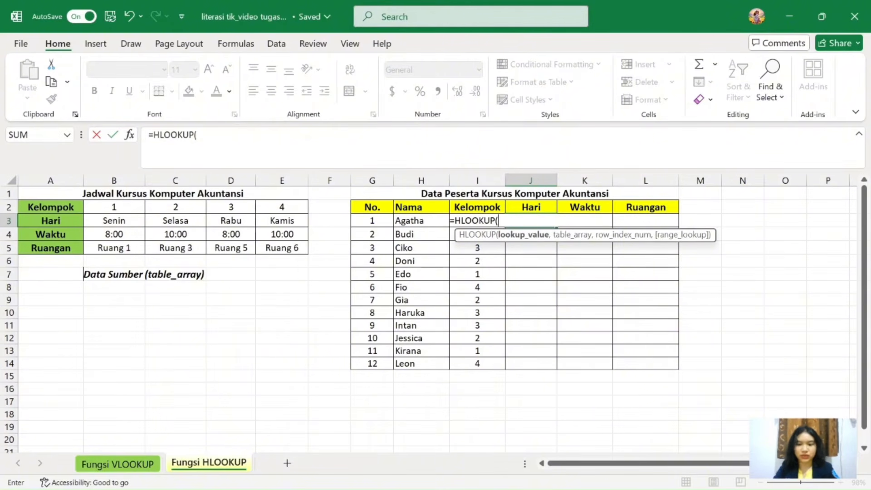
type("i3")
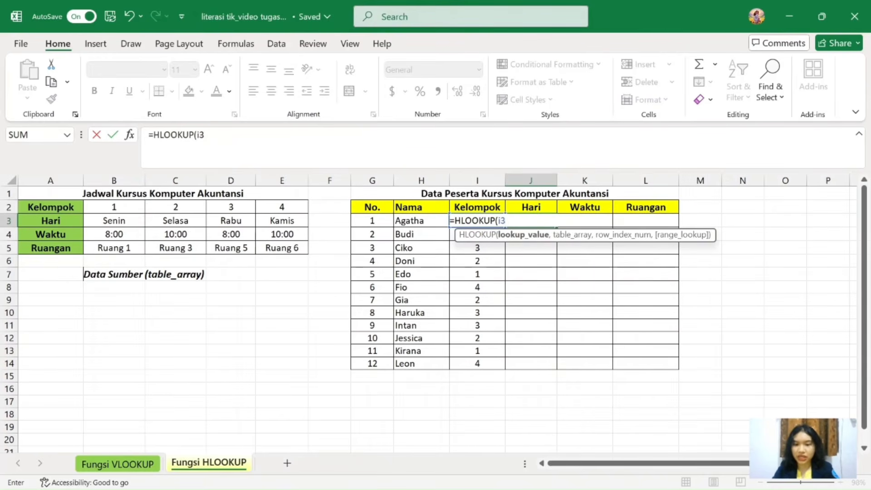
type(",")
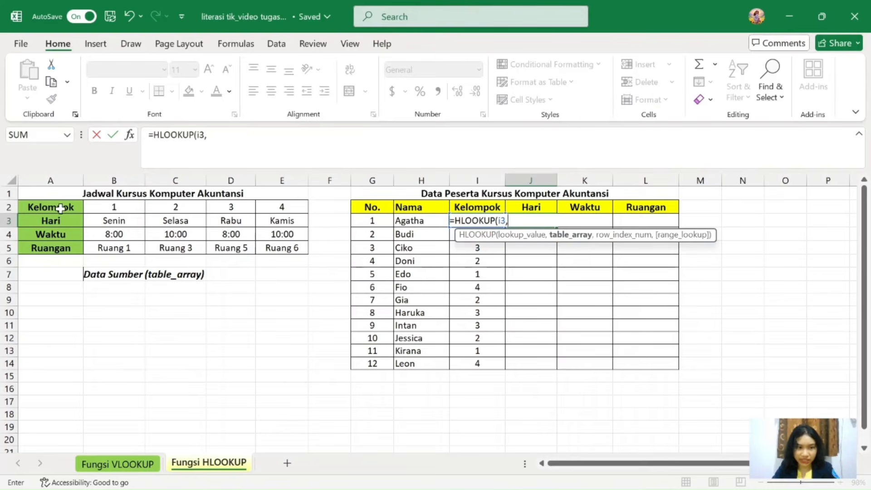
Set the J3 HLOOKUP's table array to the Jadwal Kursus Komputer Akuntansi table as absolute range $A$2:$E$5
left_click_drag(61, 209, 282, 249)
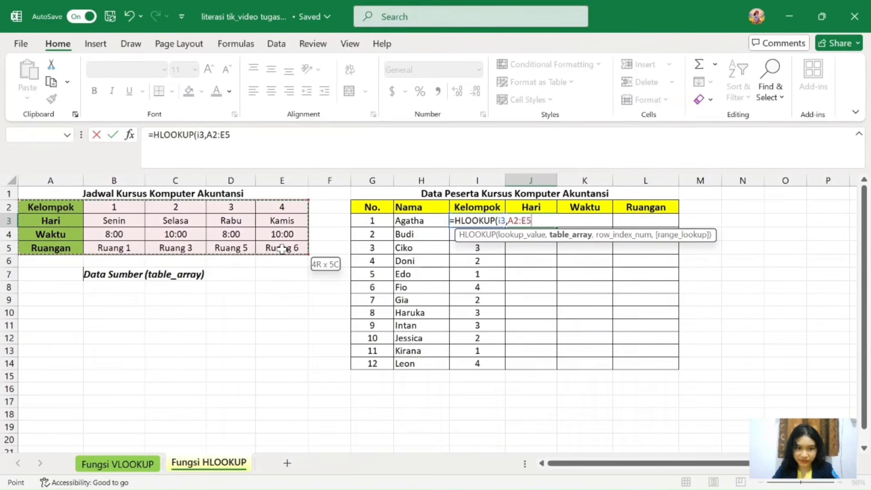
key("F4")
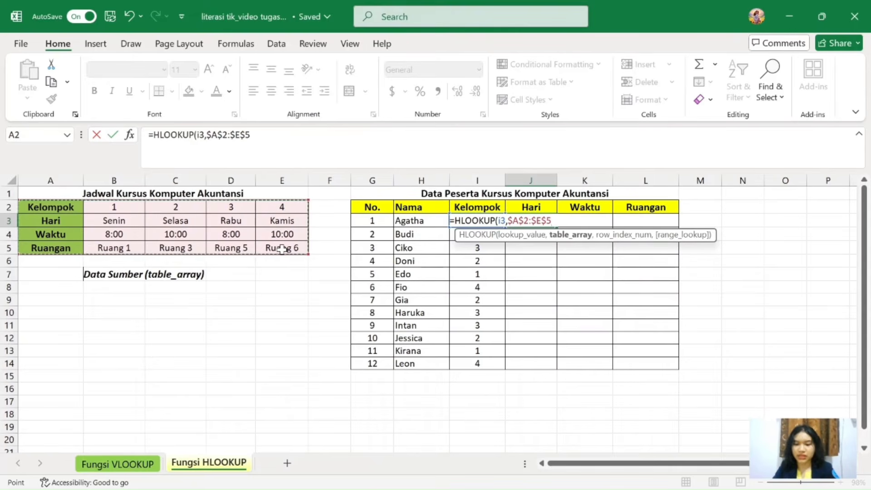
type(",")
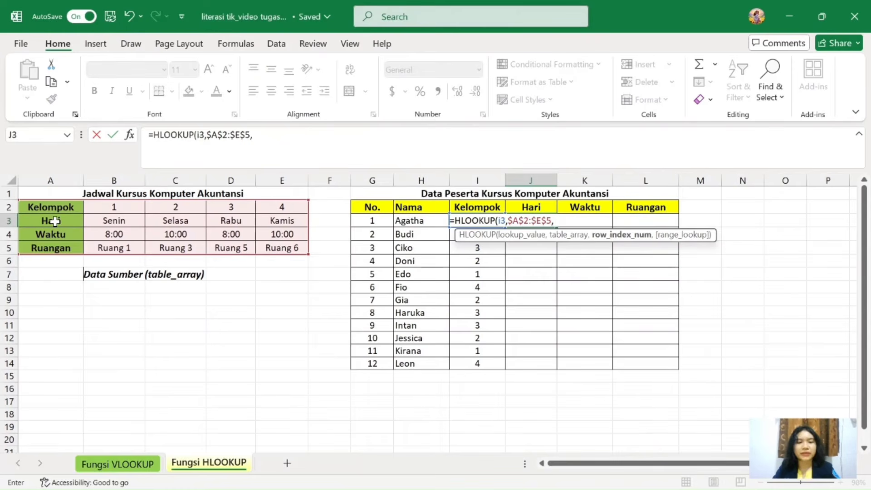
Finish the J3 HLOOKUP with row index 2 and range lookup 0, and fill it down the Hari column to J14
type("2,")
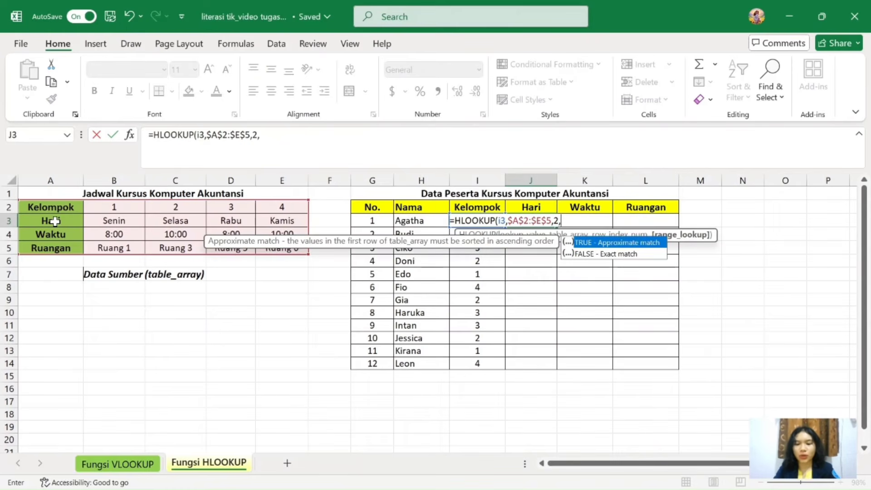
type("0)")
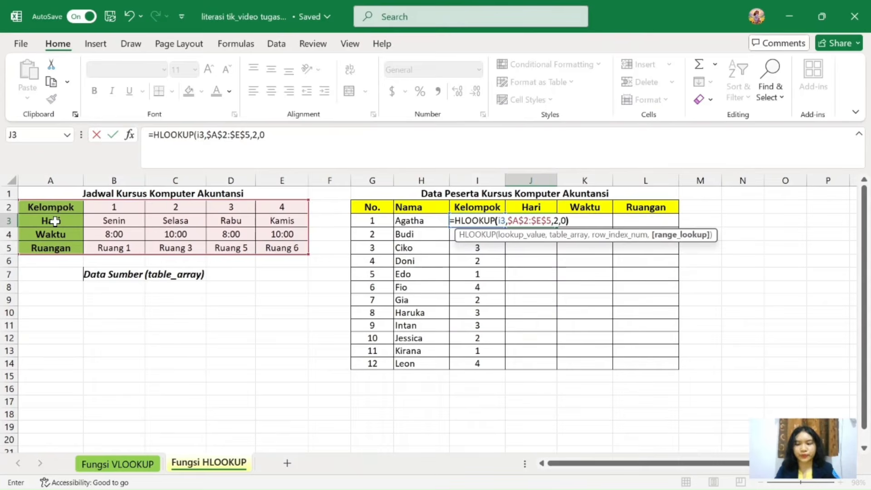
key("Return")
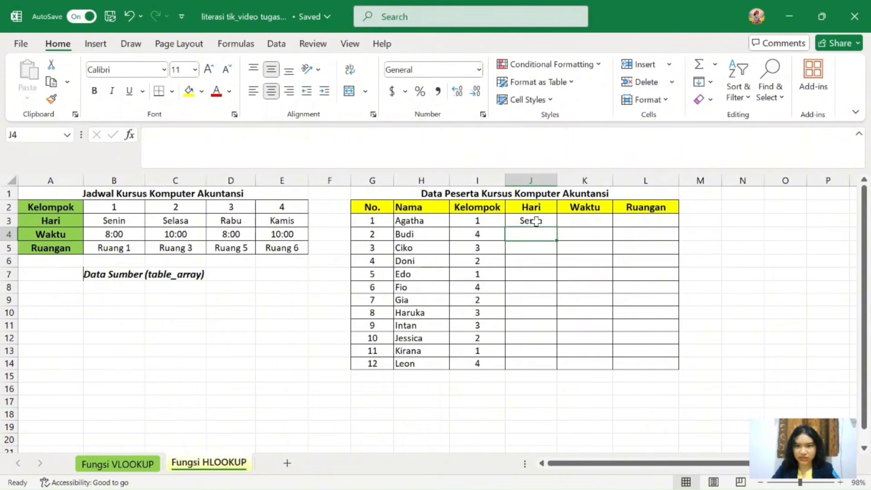
left_click_drag(531, 221, 561, 366)
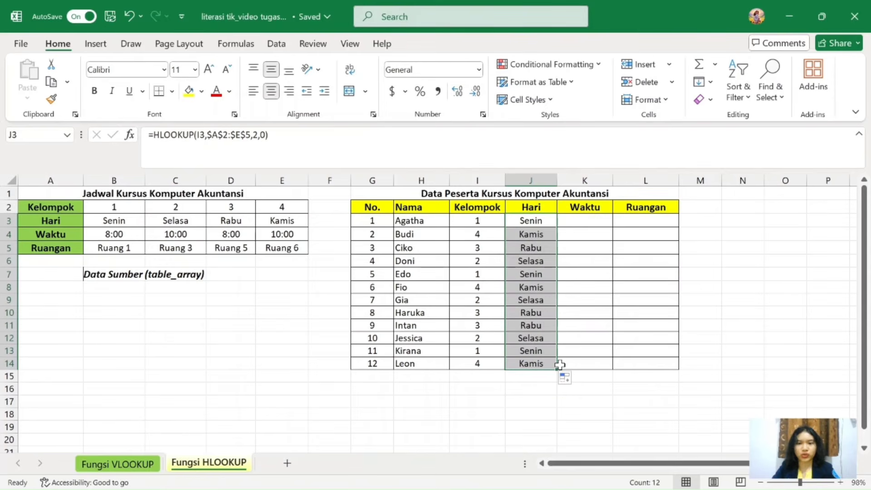
Begin an HLOOKUP formula in K3 of the Waktu column with lookup value I3 and absolute table array $A$2:$E$5
left_click(574, 217)
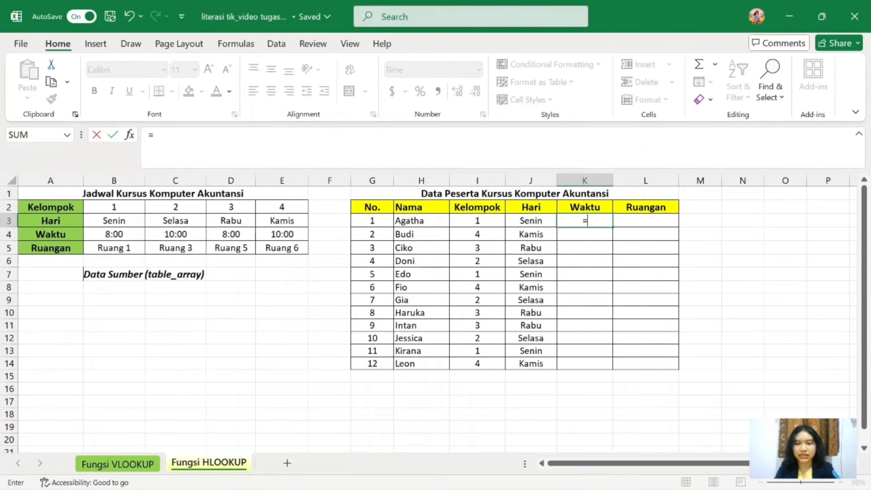
type("=hlo")
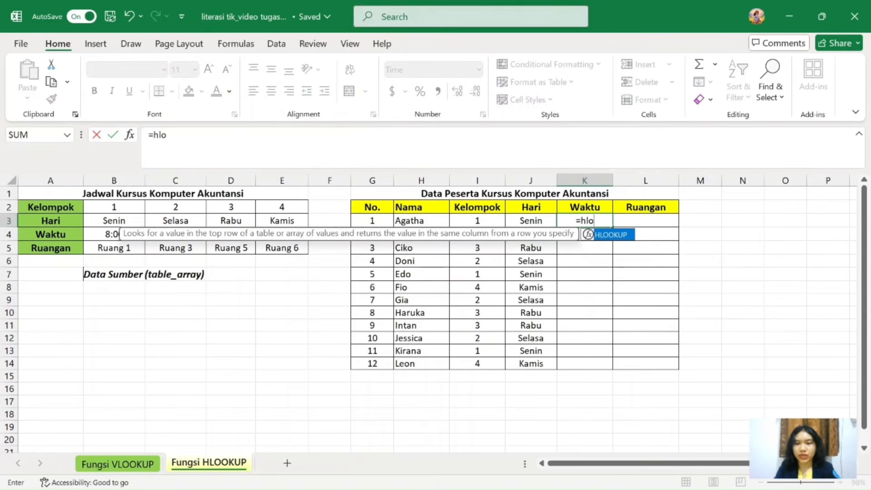
key("Tab")
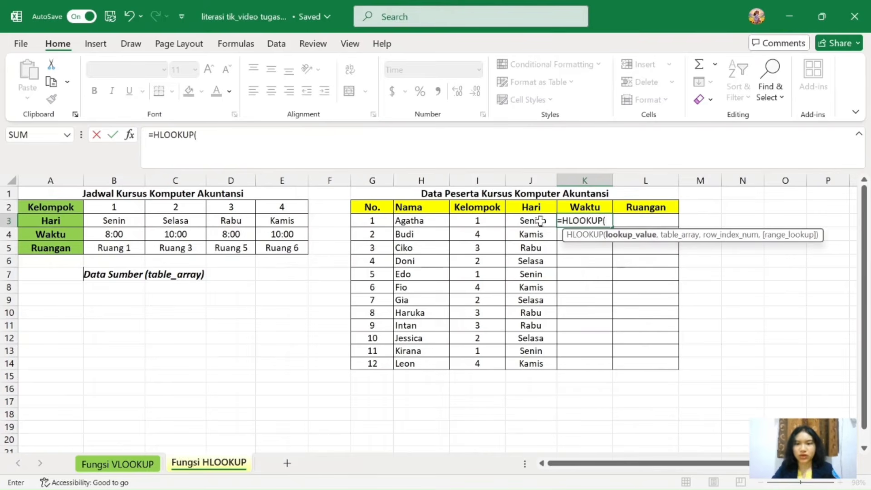
left_click(482, 222)
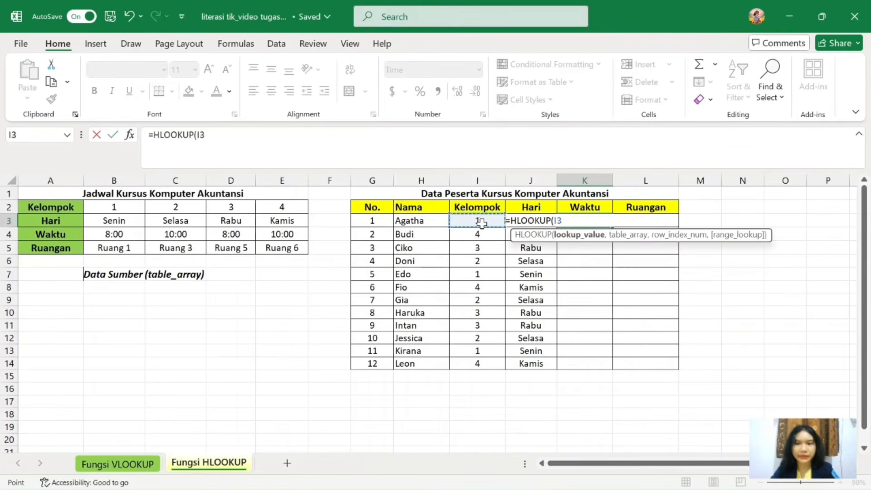
type(",")
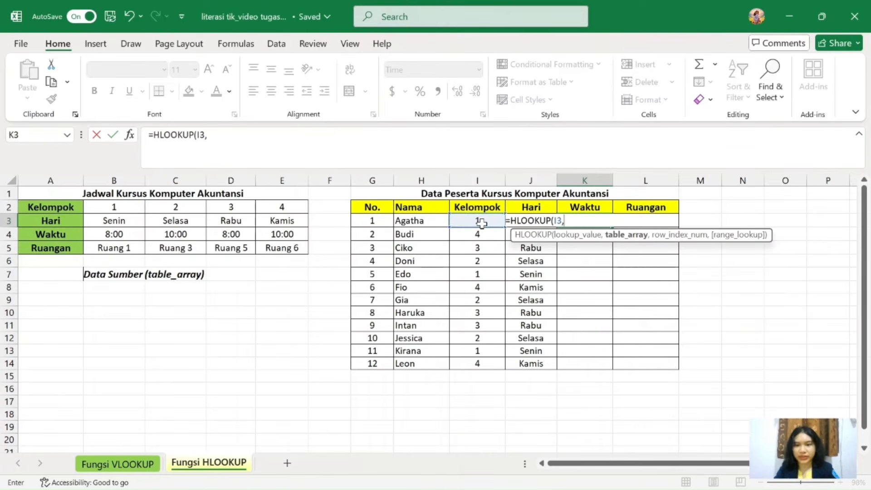
left_click_drag(54, 209, 265, 247)
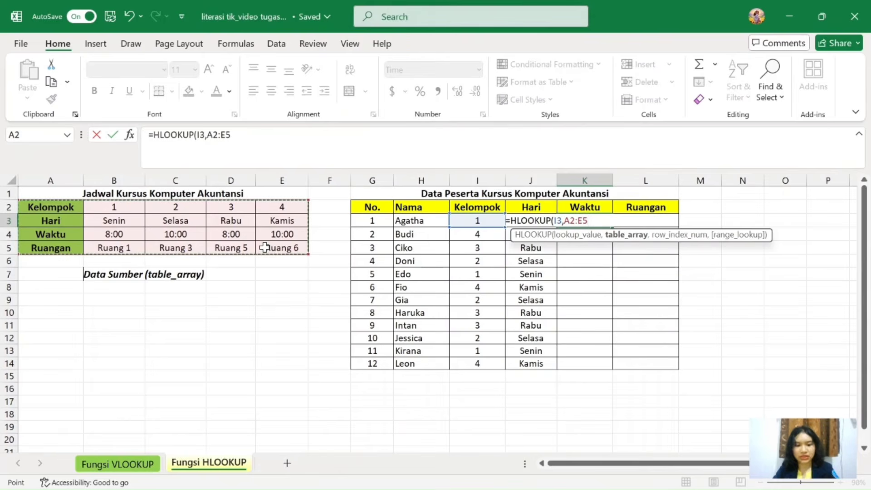
key("F4")
type(",")
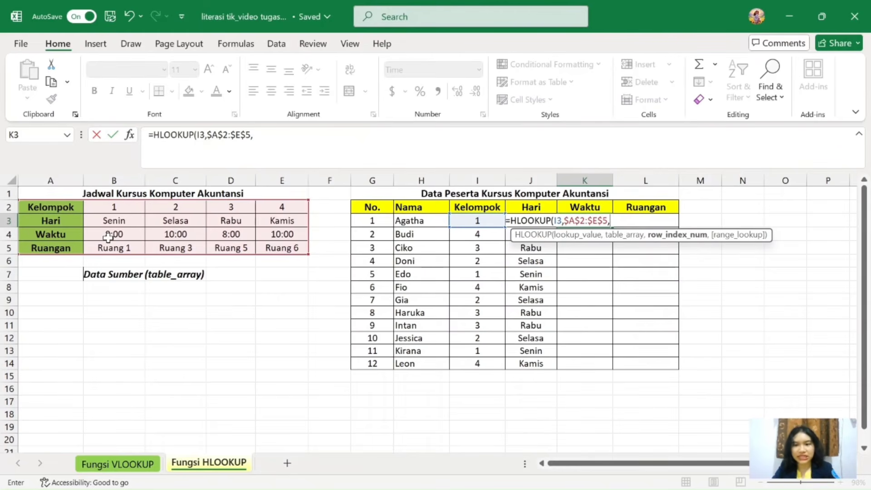
Finish the K3 HLOOKUP with row index 3 and range lookup 0, and fill it down the Waktu column to K14
type("3,0")
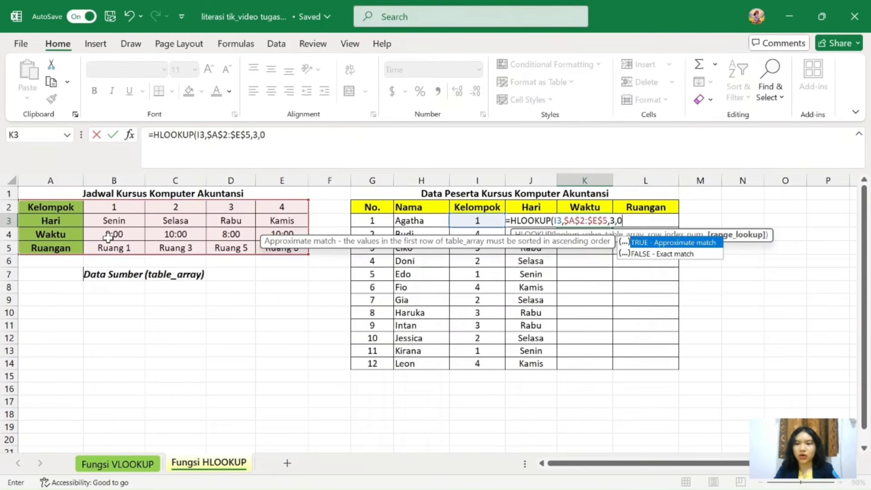
type(")")
key("Return")
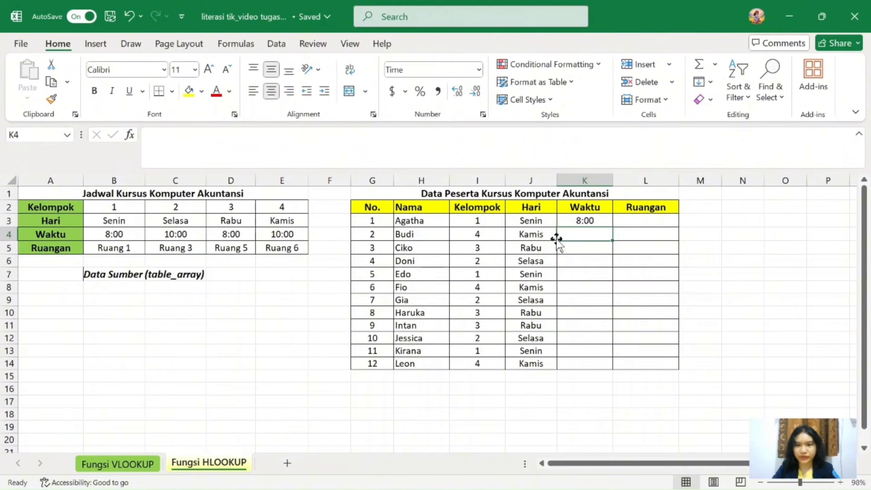
left_click(580, 223)
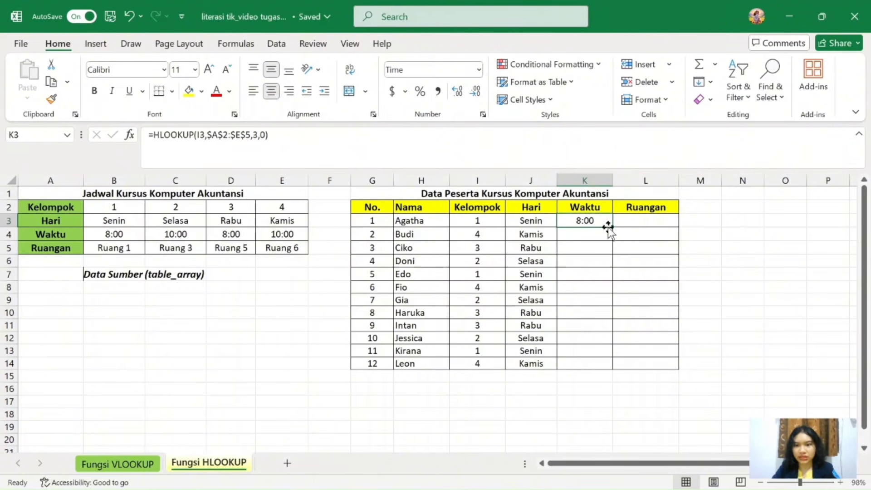
left_click_drag(612, 226, 613, 366)
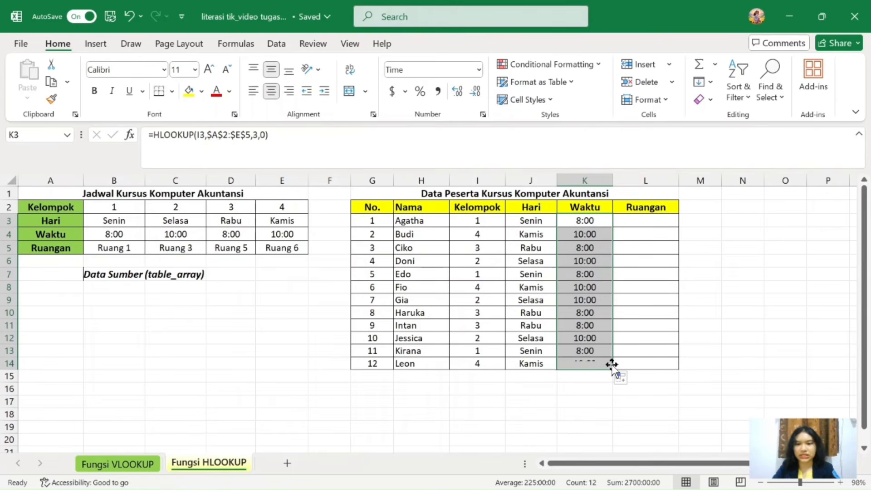
Begin an HLOOKUP formula in L3 of the Ruangan column with lookup value I3 and absolute table array $A$2:$E$5
left_click(646, 221)
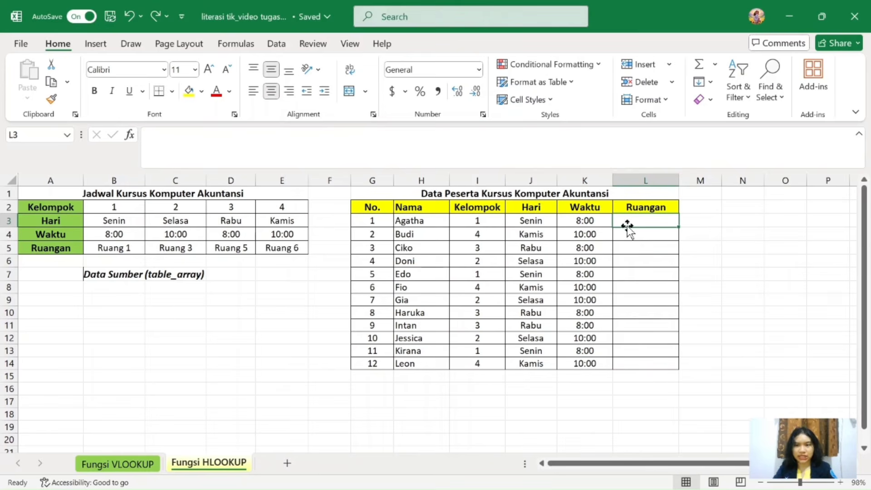
double_click(662, 221)
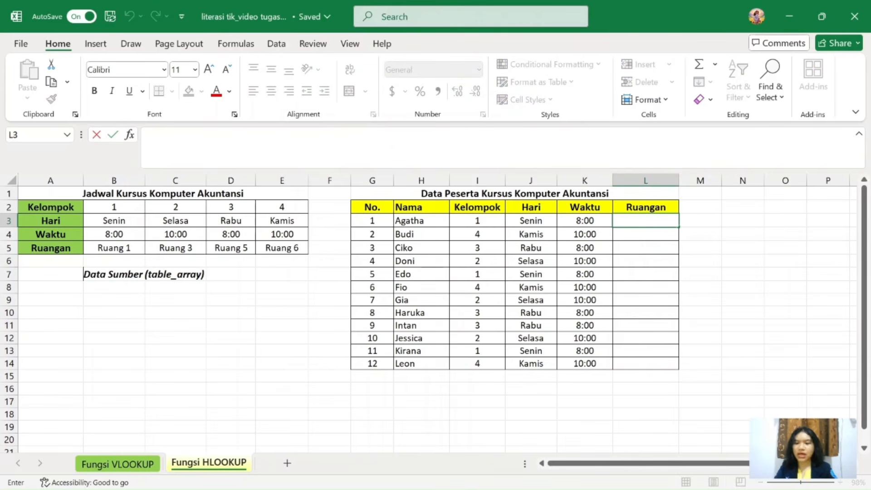
type("=hlo")
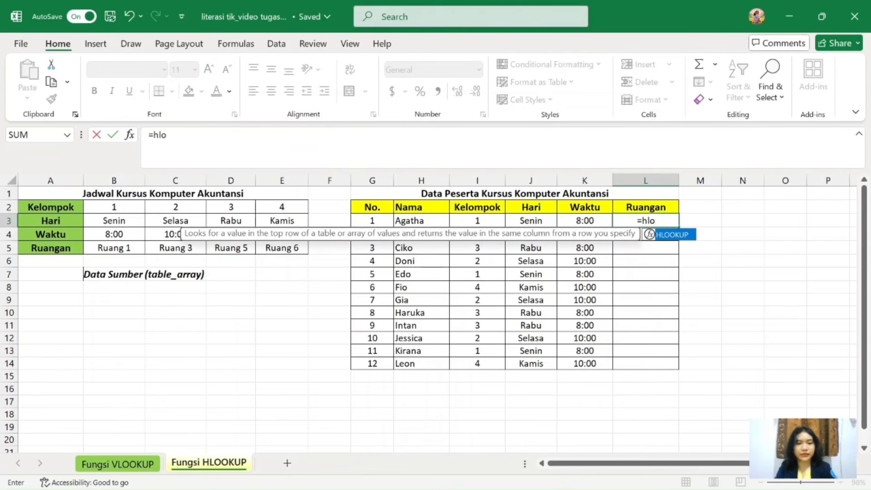
key("Tab")
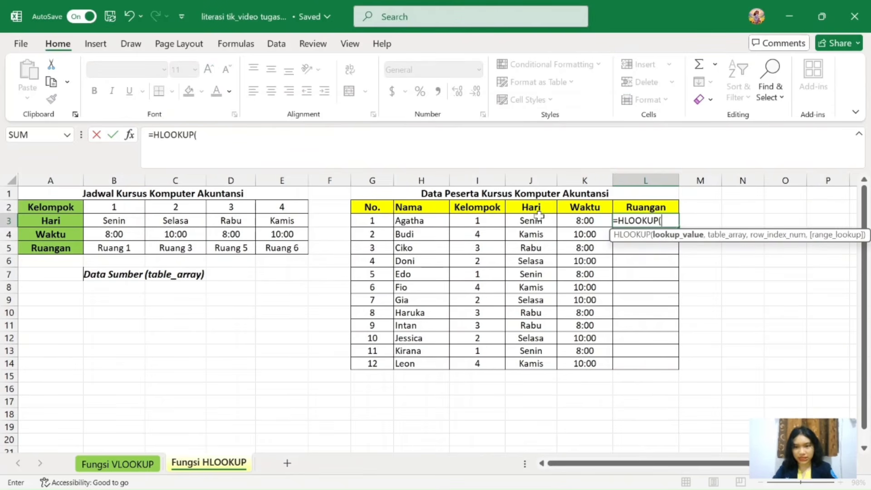
left_click(481, 222)
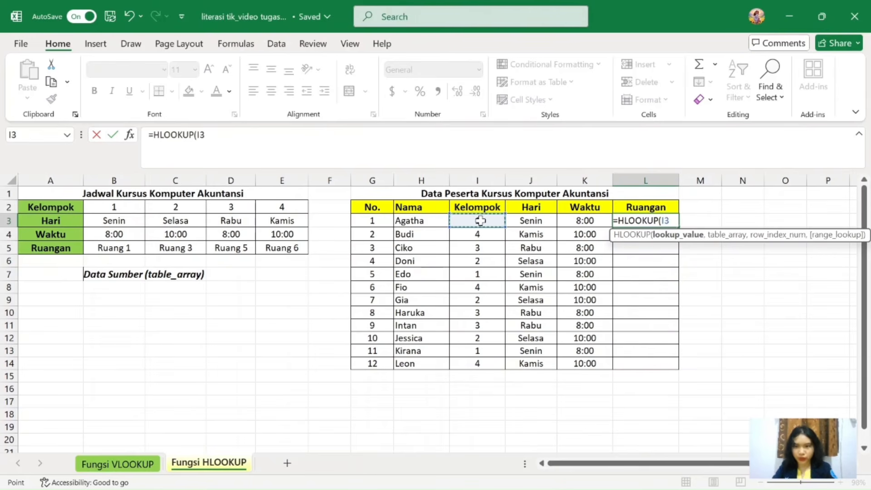
type(",")
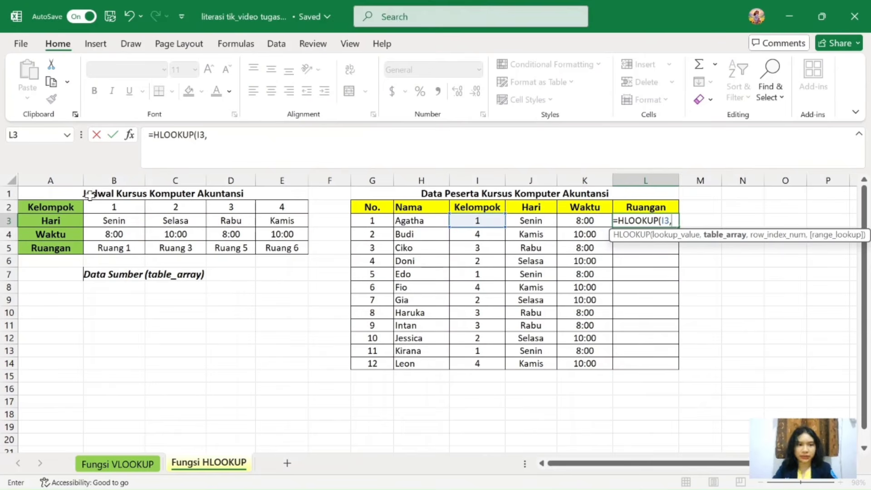
left_click_drag(66, 207, 268, 245)
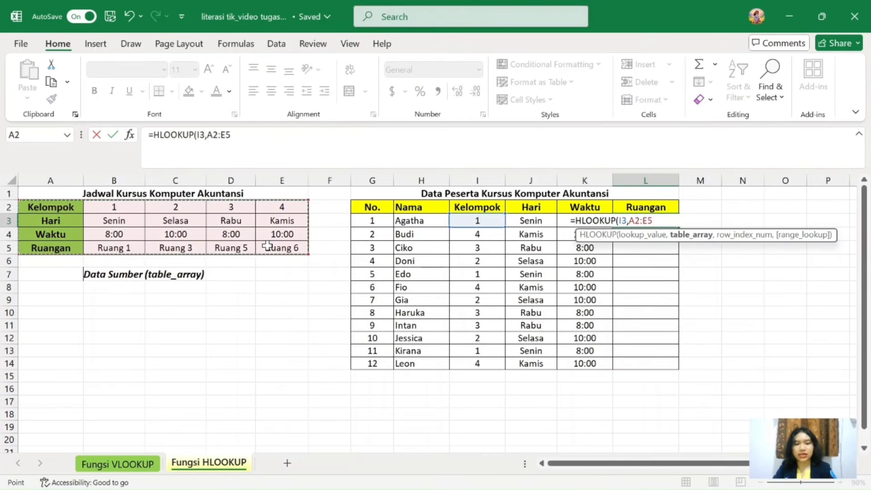
key("F4")
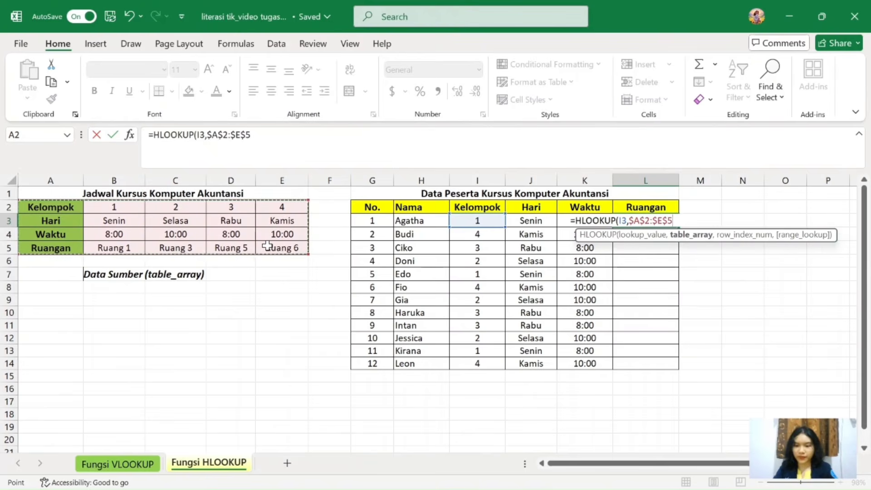
Finish the L3 HLOOKUP with row index 4 and range lookup 0, and fill it down the Ruangan column to L14
type(",4")
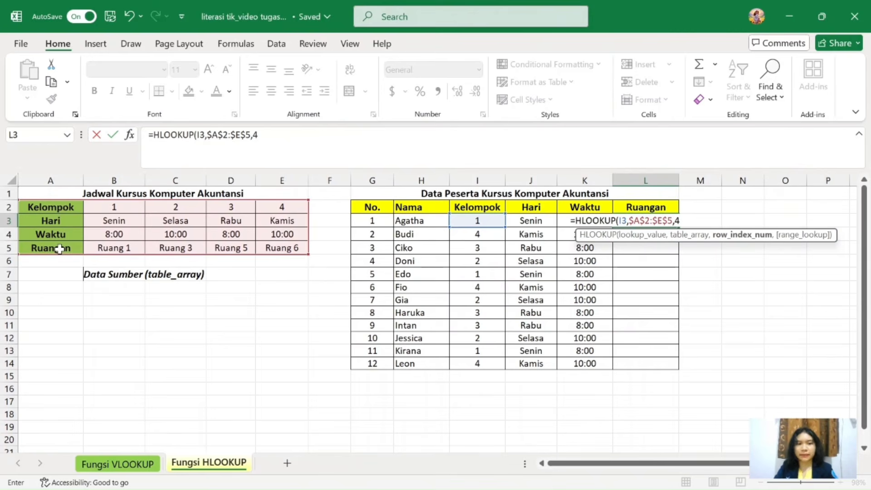
type(",")
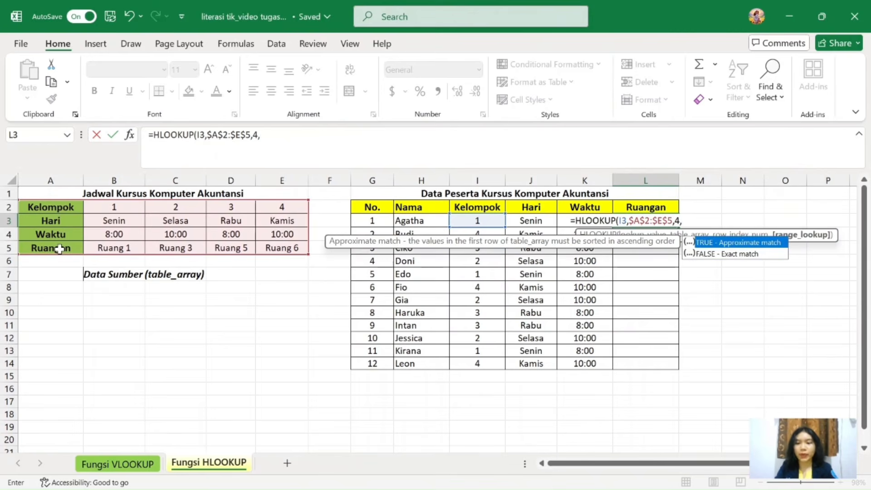
type("0)")
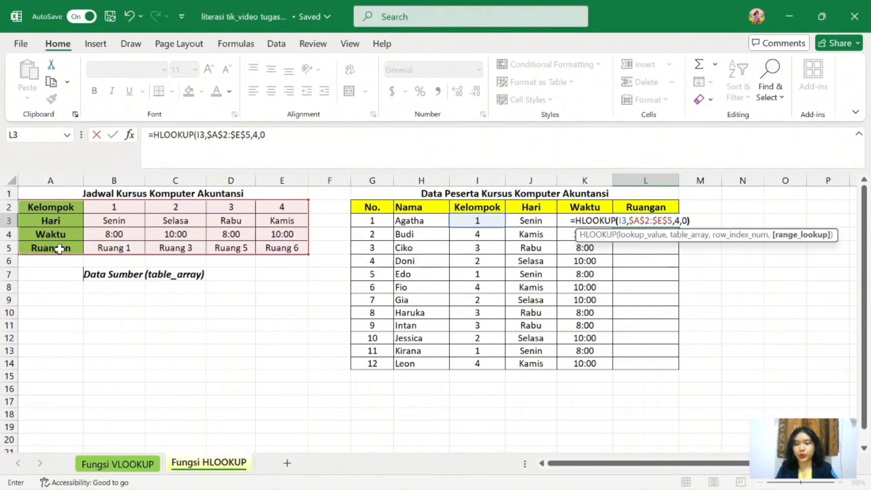
key("Return")
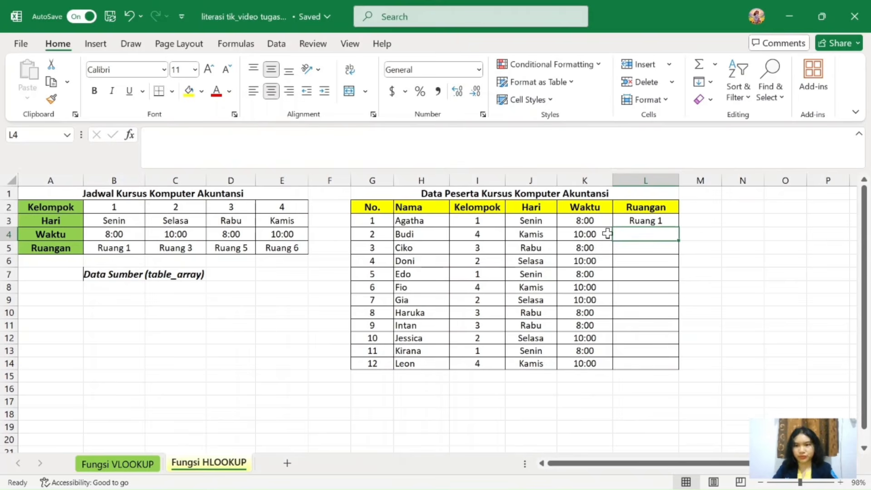
left_click(638, 222)
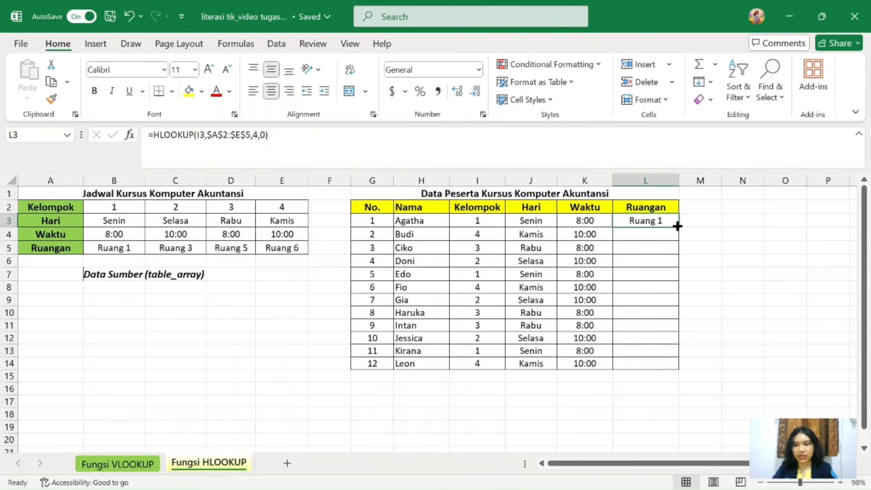
left_click_drag(678, 227, 677, 369)
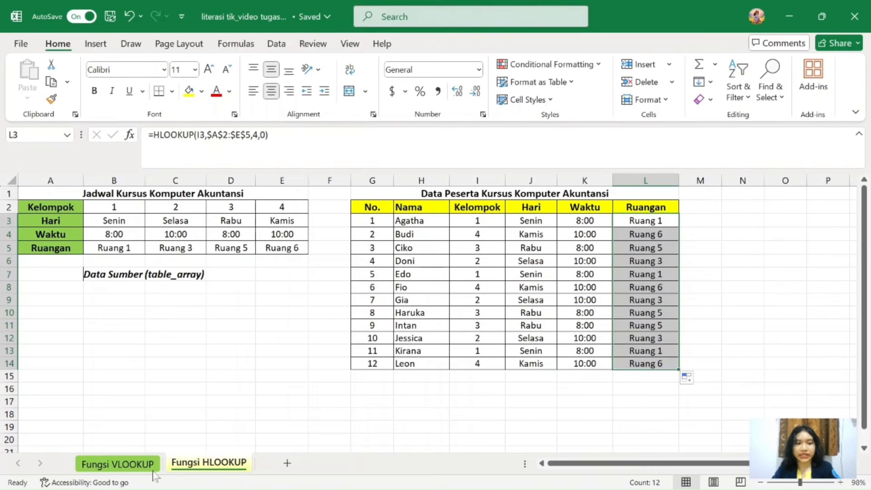
Review the source table layout on the Fungsi VLOOKUP sheet and return to the Fungsi HLOOKUP sheet to compare
left_click(123, 466)
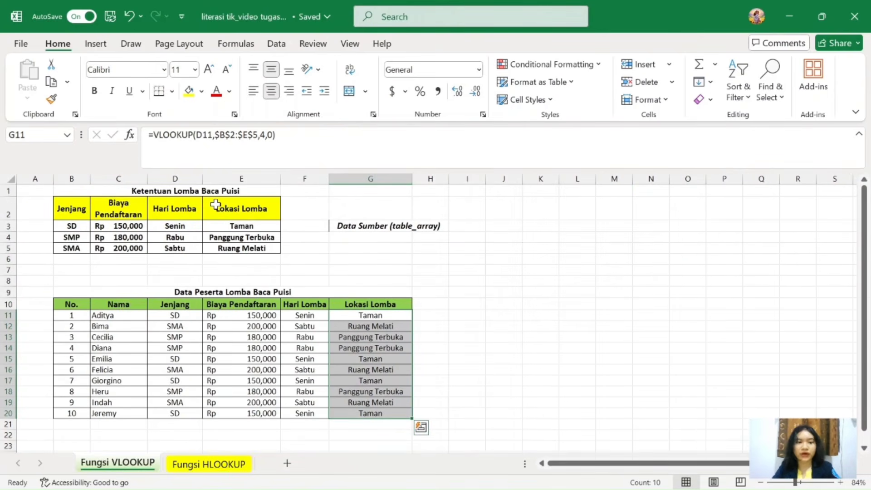
left_click(225, 465)
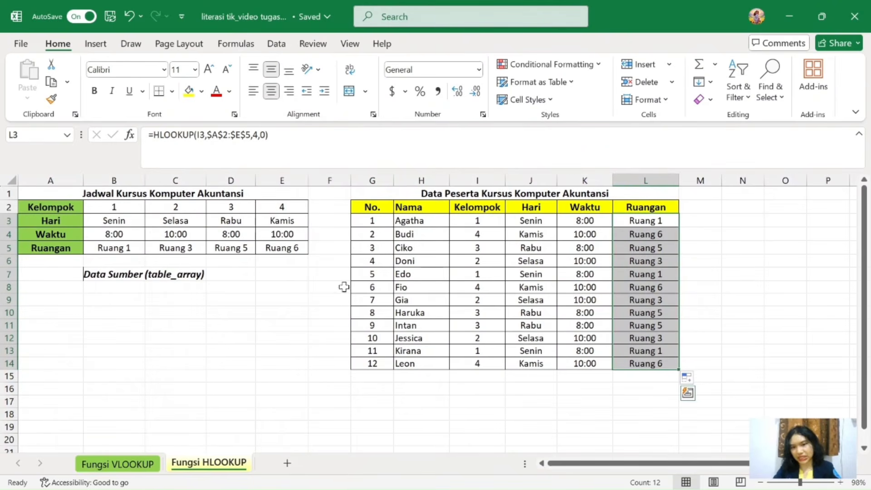
left_click(758, 322)
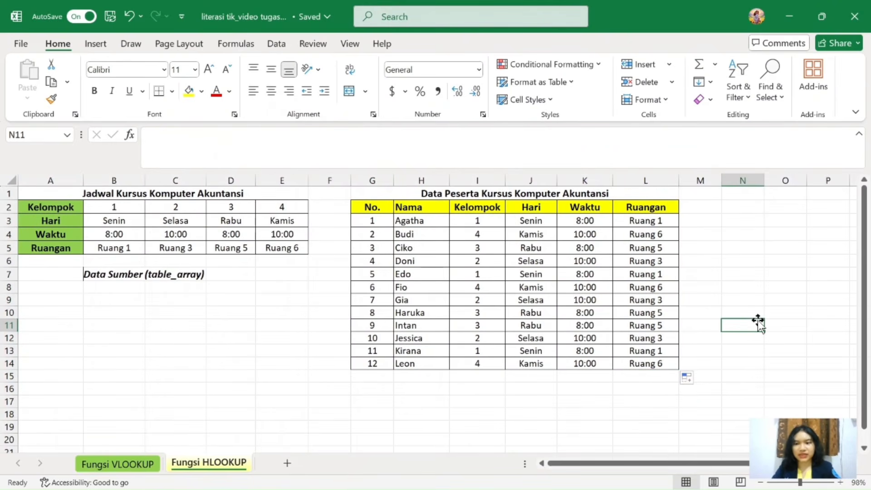